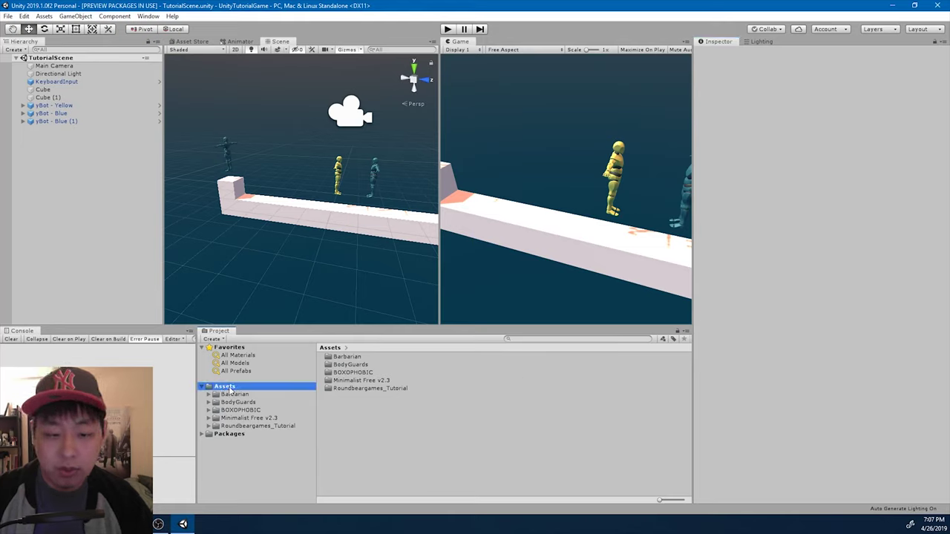
- Export all project assets with their dependencies as a Unity package named ExportedAll on the Desktop
{"action": "right_click", "coordinate": [232, 388]}
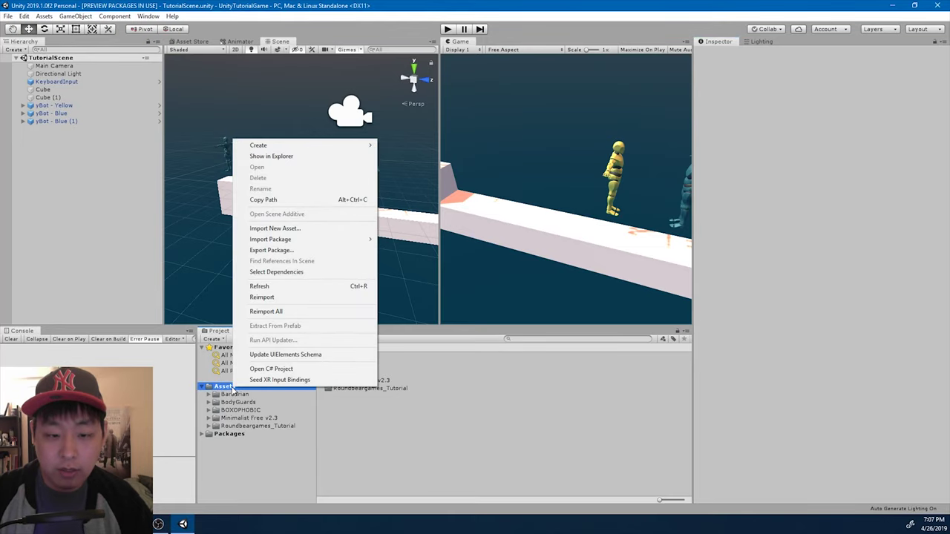
{"action": "left_click", "coordinate": [293, 254]}
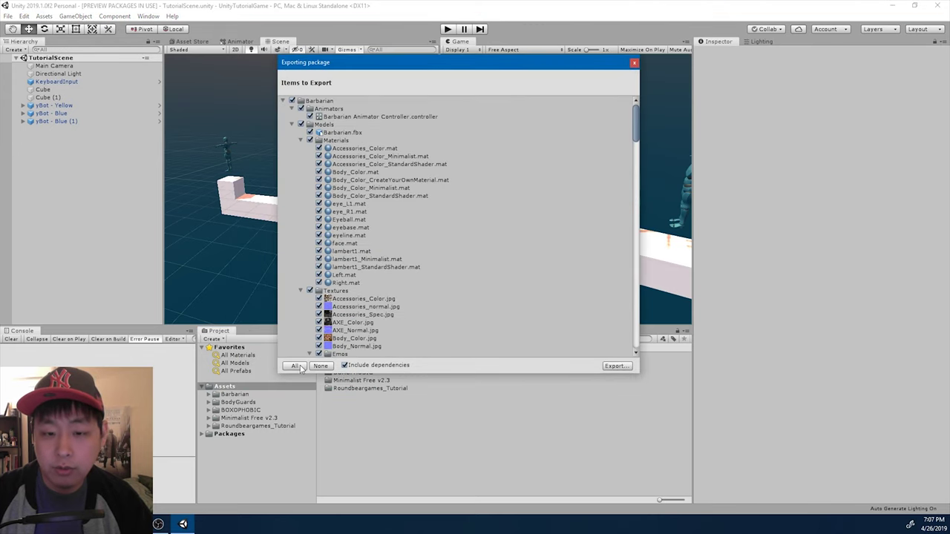
{"action": "left_click", "coordinate": [297, 367]}
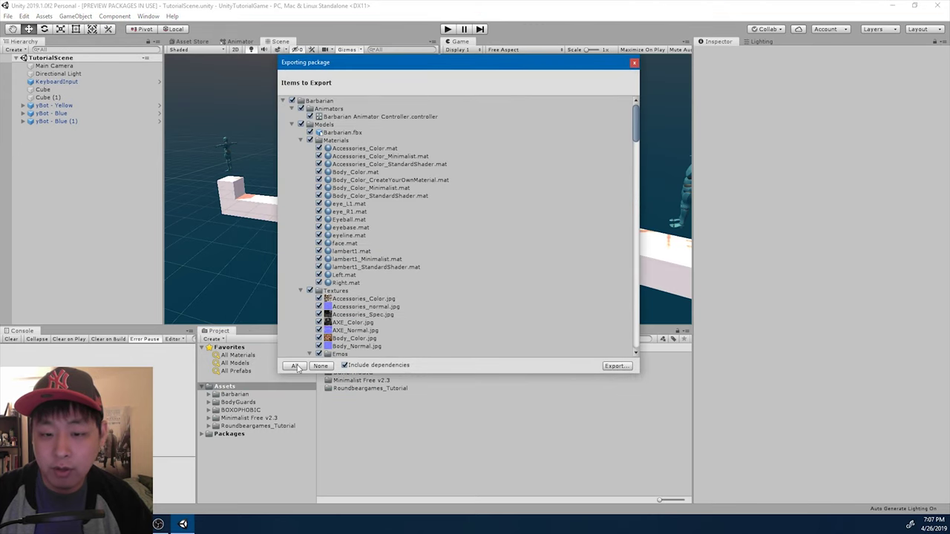
{"action": "left_click", "coordinate": [616, 367]}
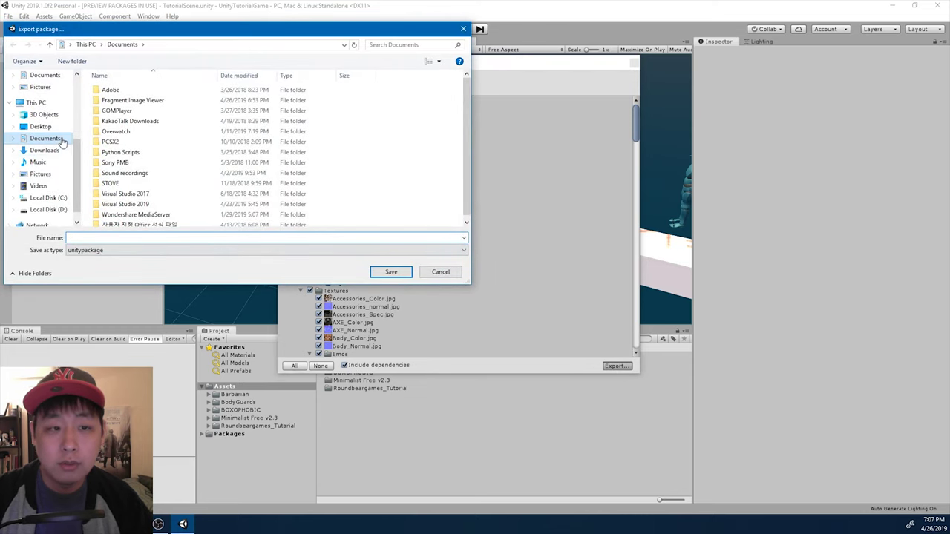
{"action": "left_click", "coordinate": [40, 127]}
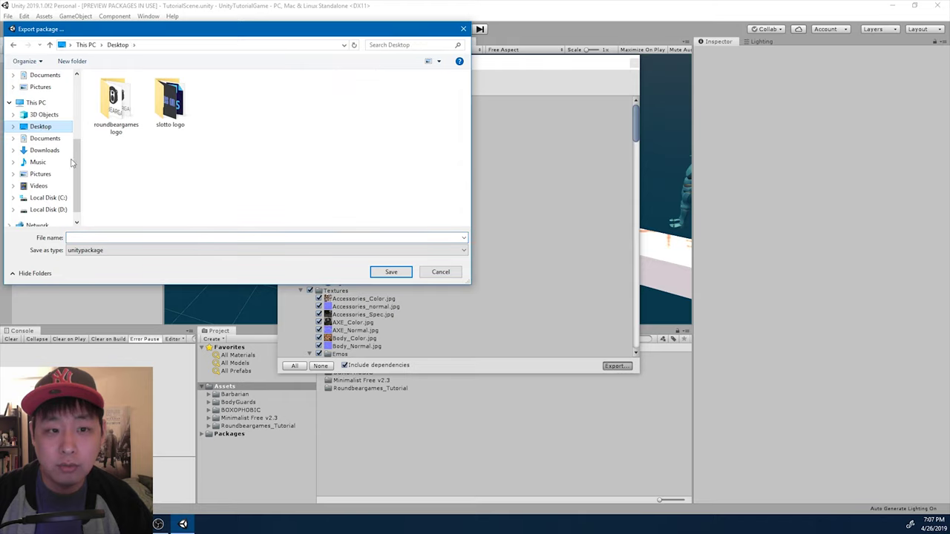
{"action": "left_click", "coordinate": [118, 238]}
{"action": "type", "text": "Ex"}
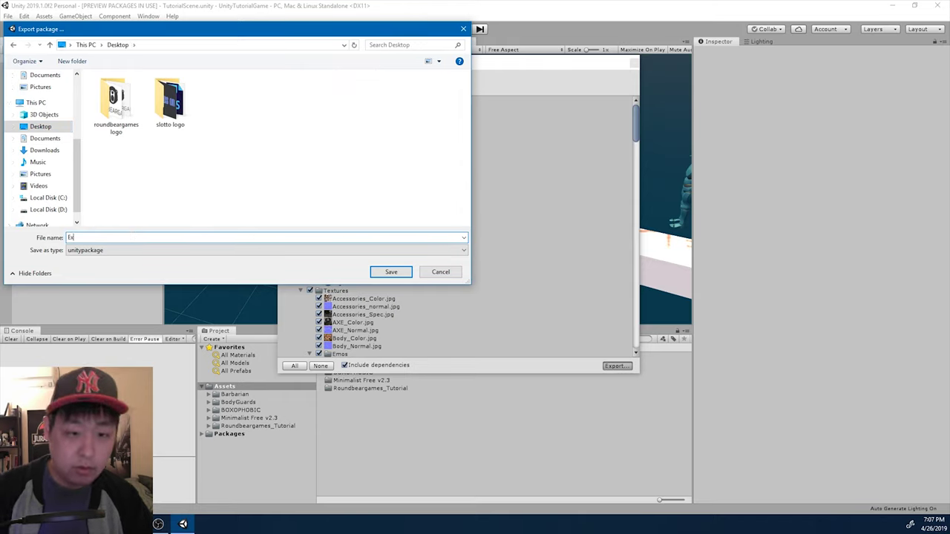
{"action": "type", "text": "portedAll"}
{"action": "key", "text": "Return"}
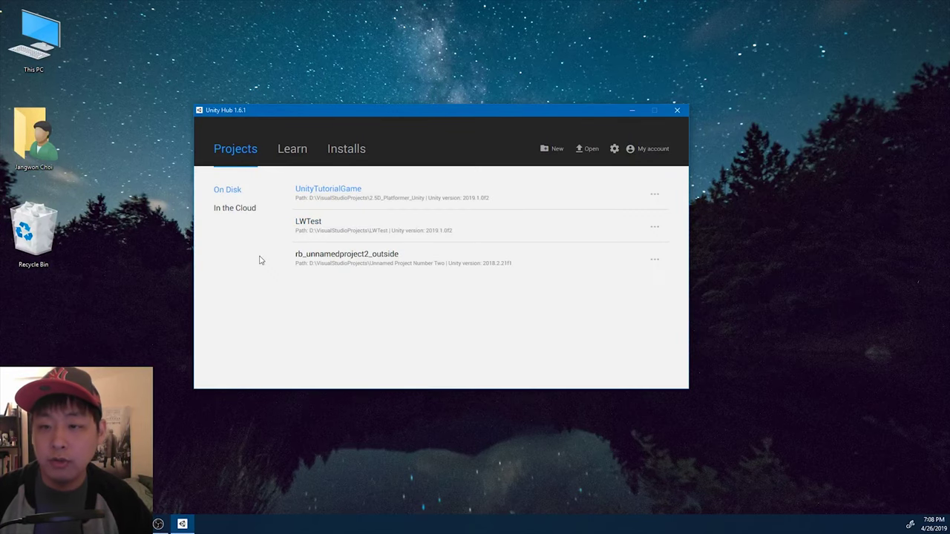
- Start a new project in Unity Hub and set its location to the Desktop
{"action": "left_click", "coordinate": [552, 151]}
{"action": "left_click", "coordinate": [432, 265]}
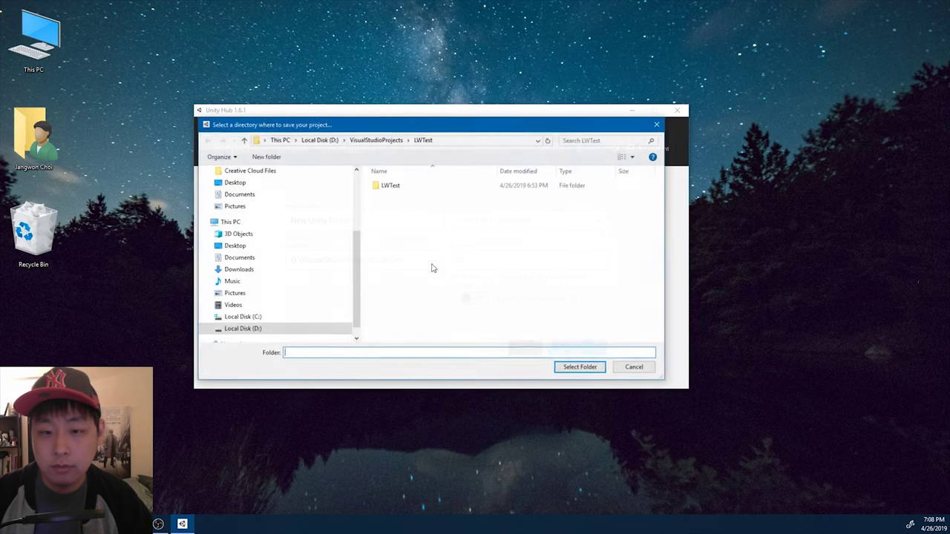
{"action": "left_click", "coordinate": [237, 182]}
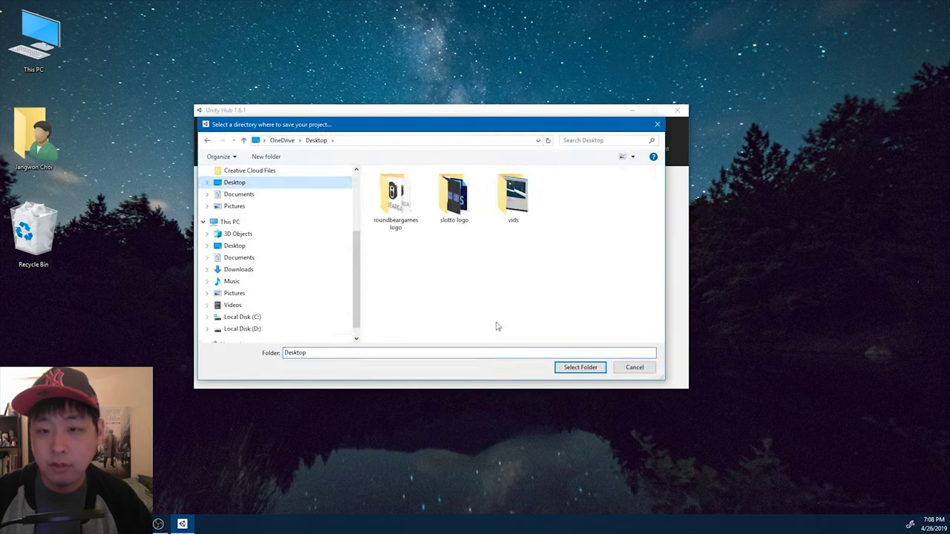
{"action": "left_click", "coordinate": [578, 369]}
- Name the project NewLWRP_Project, choose the Lightweight RP template and create it
{"action": "left_click_drag", "start_coordinate": [380, 221], "coordinate": [169, 213]}
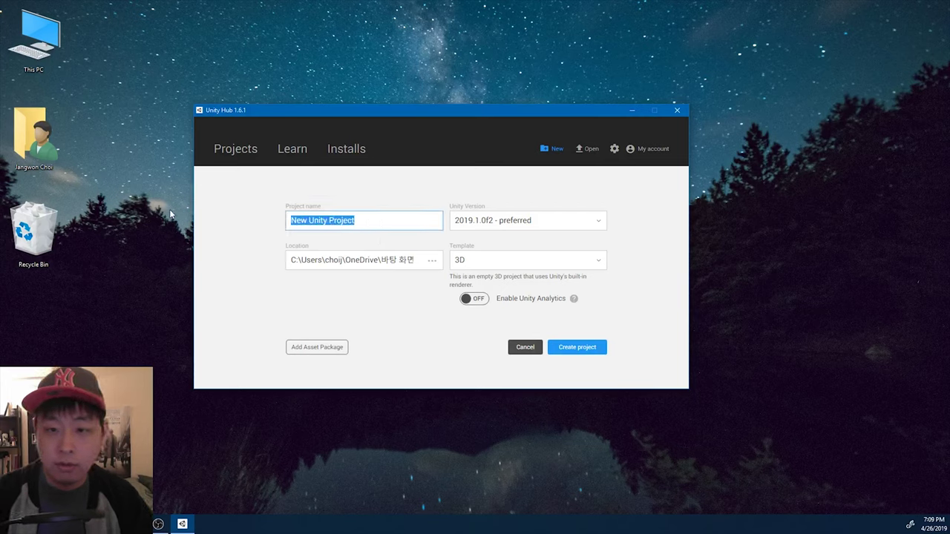
{"action": "type", "text": "NewLWRP_Projec"}
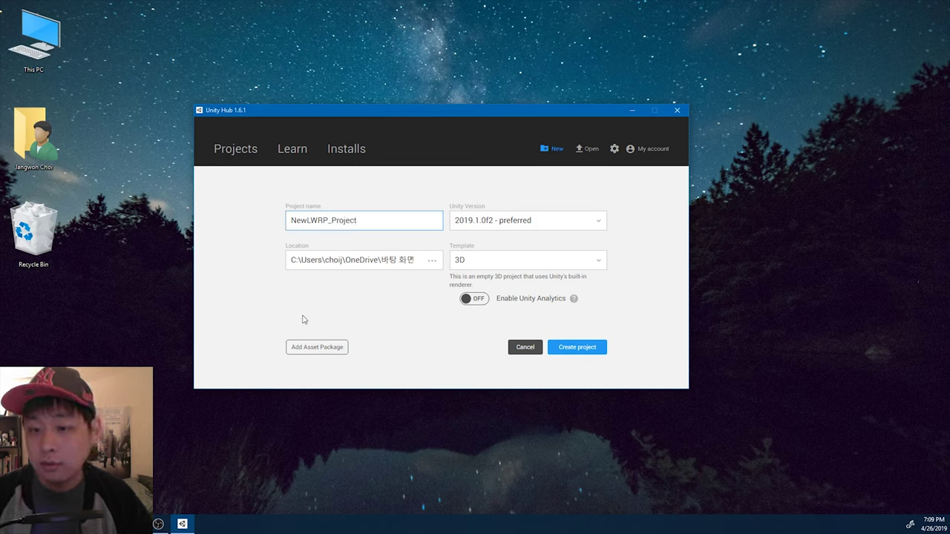
{"action": "left_click", "coordinate": [533, 261]}
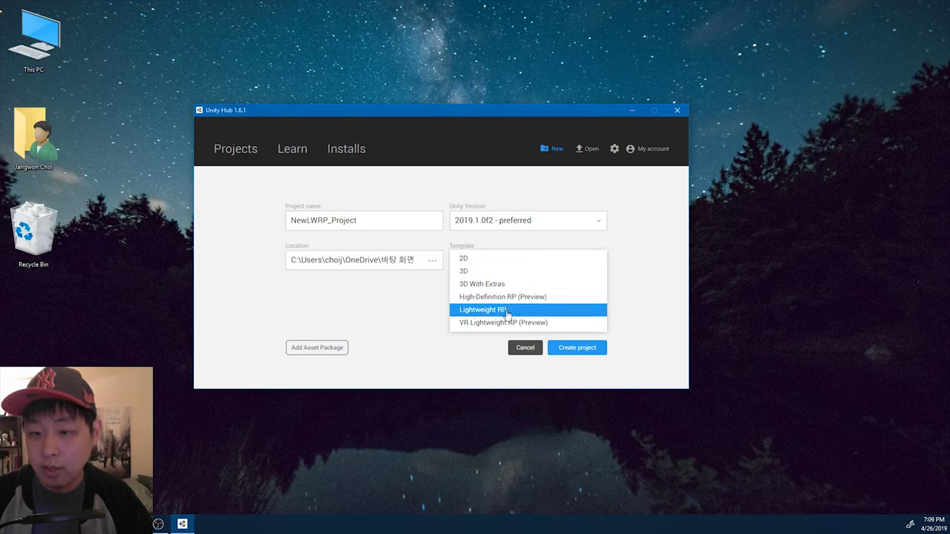
{"action": "left_click", "coordinate": [514, 312]}
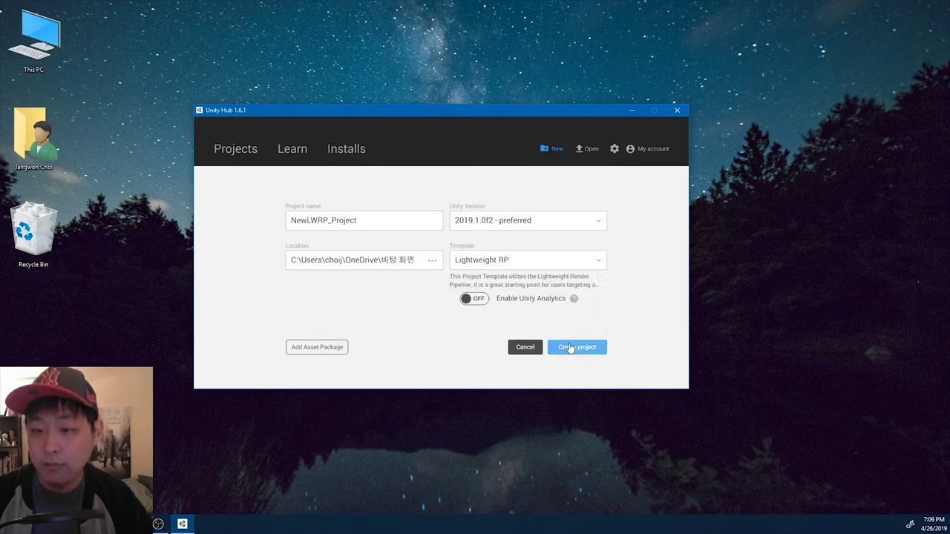
{"action": "left_click", "coordinate": [576, 348]}
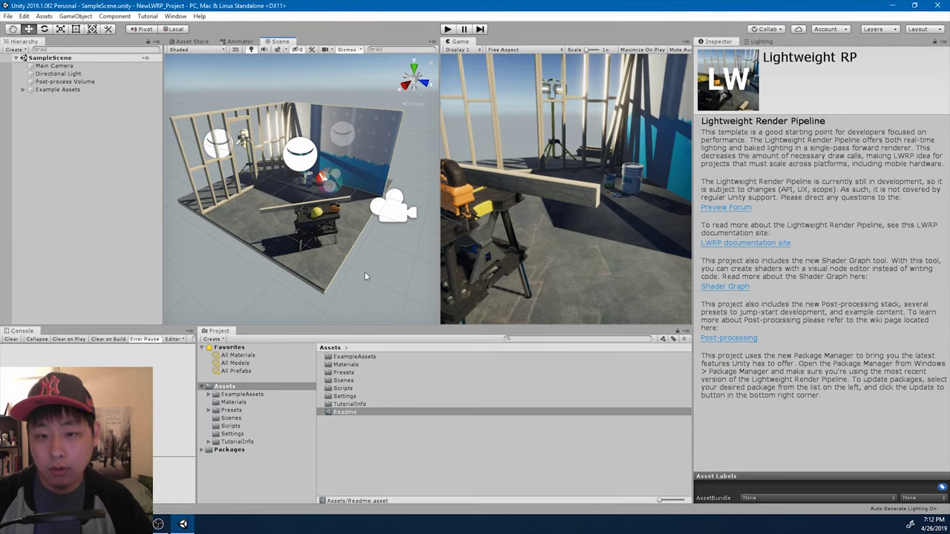
- Examine the template's sample scene from another angle and in a short play-mode run
{"action": "left_click_drag", "start_coordinate": [391, 271], "coordinate": [395, 169], "text": "alt"}
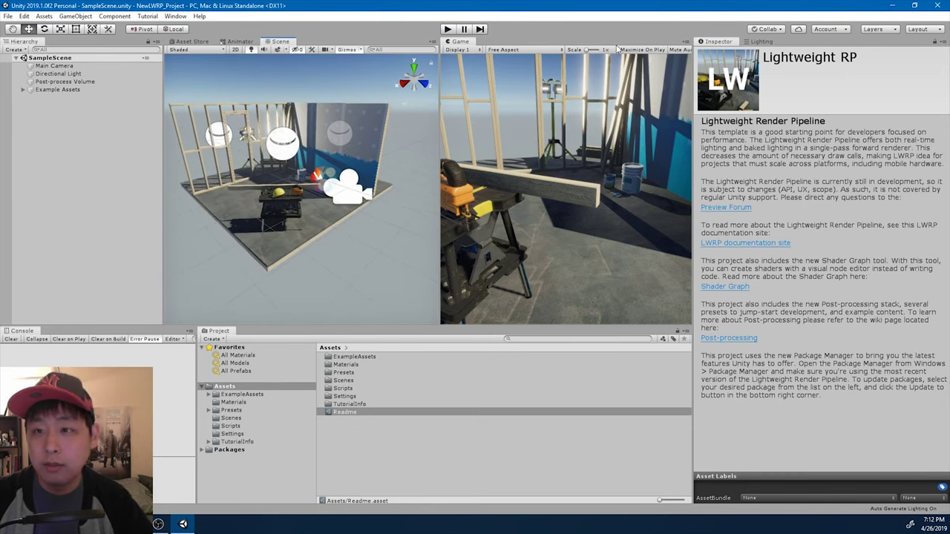
{"action": "left_click", "coordinate": [447, 29]}
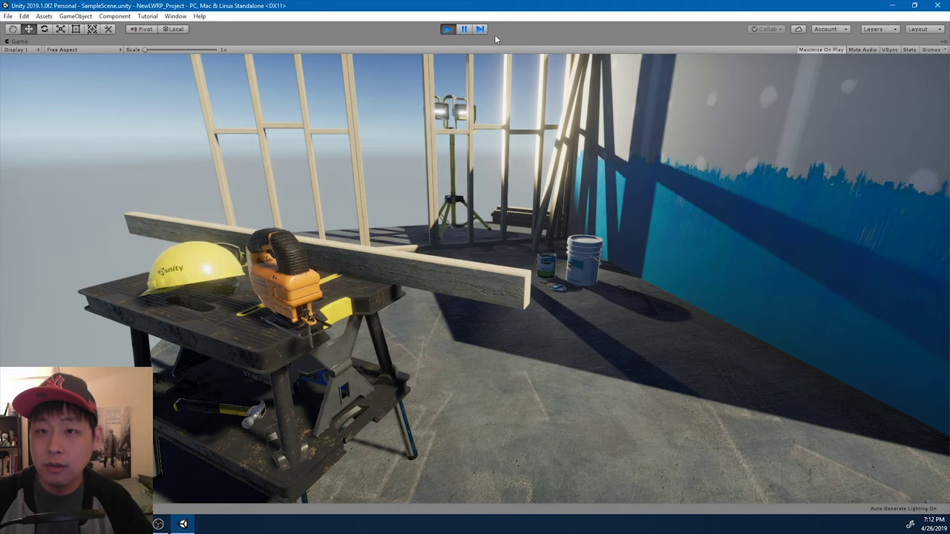
{"action": "left_click", "coordinate": [447, 29]}
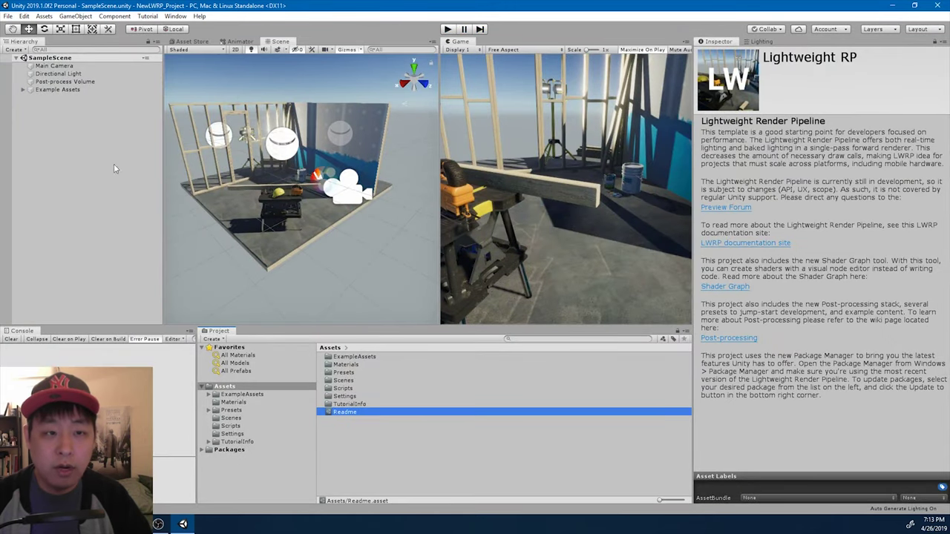
- Import every item of the ExportedAll custom package from the Desktop into the project
{"action": "left_click", "coordinate": [43, 16]}
{"action": "mouse_move", "coordinate": [121, 122]}
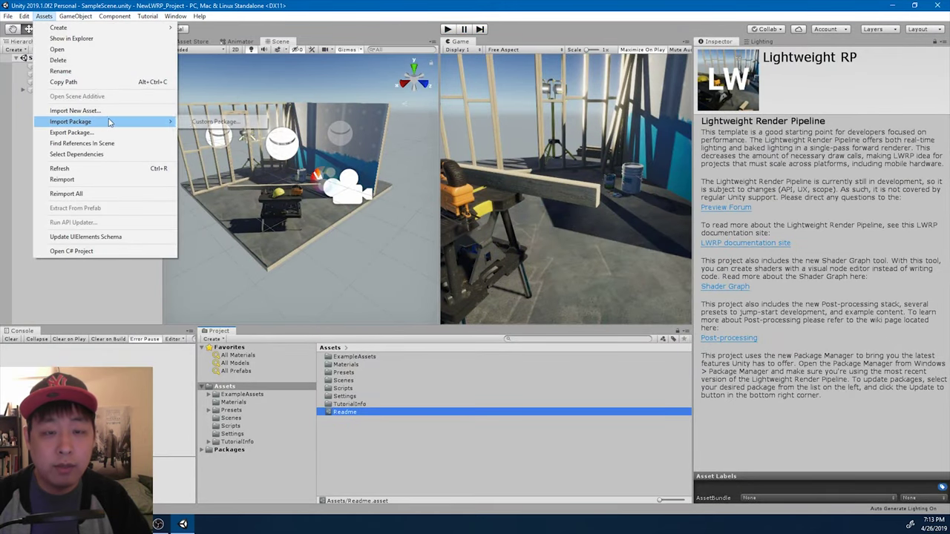
{"action": "left_click", "coordinate": [215, 122]}
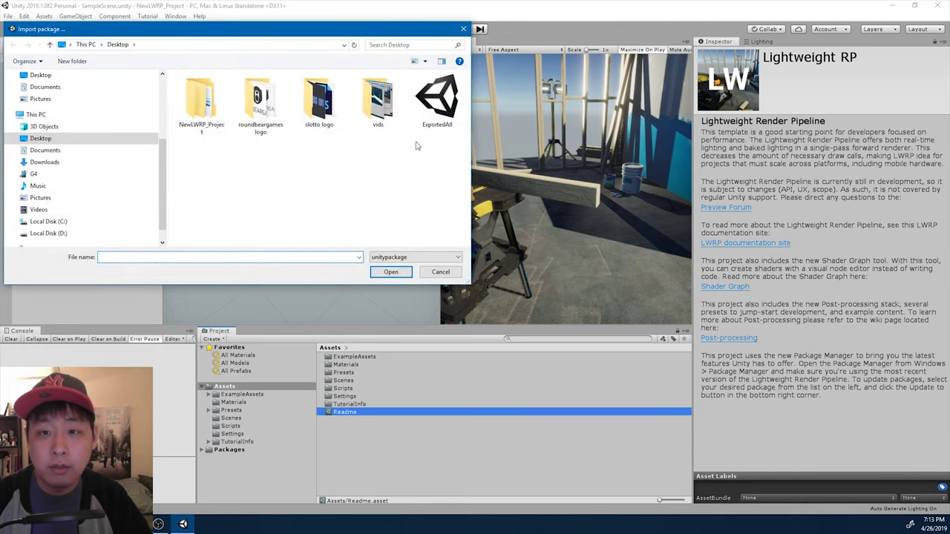
{"action": "left_click", "coordinate": [438, 104]}
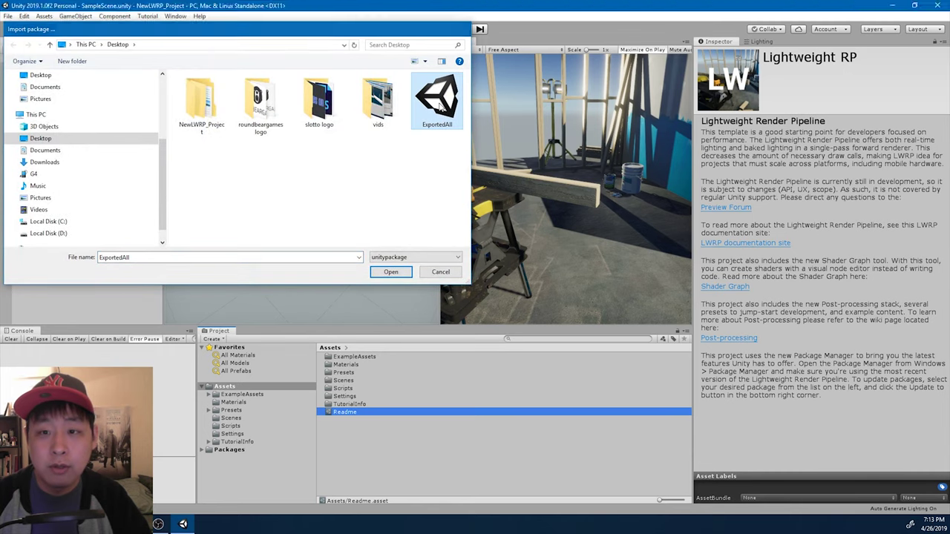
{"action": "double_click", "coordinate": [439, 104]}
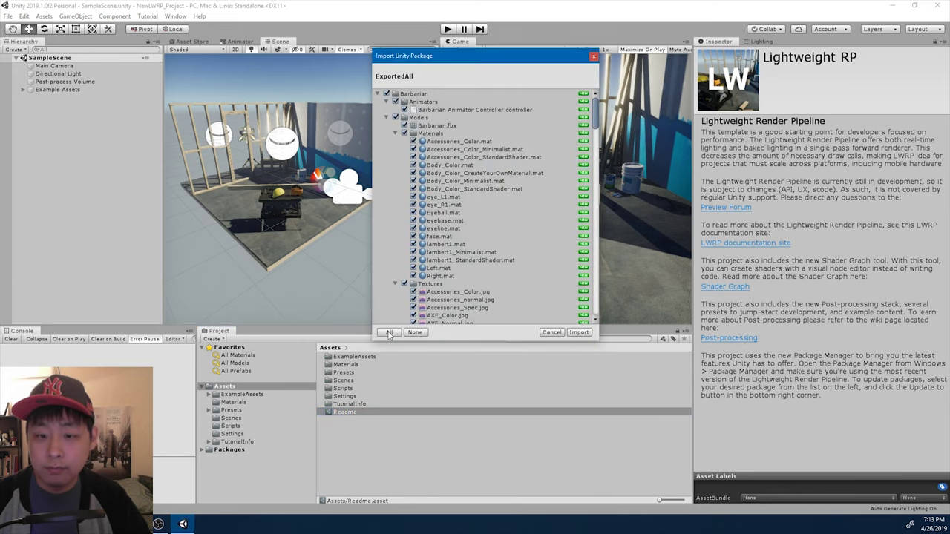
{"action": "left_click", "coordinate": [388, 333]}
{"action": "left_click", "coordinate": [580, 334]}
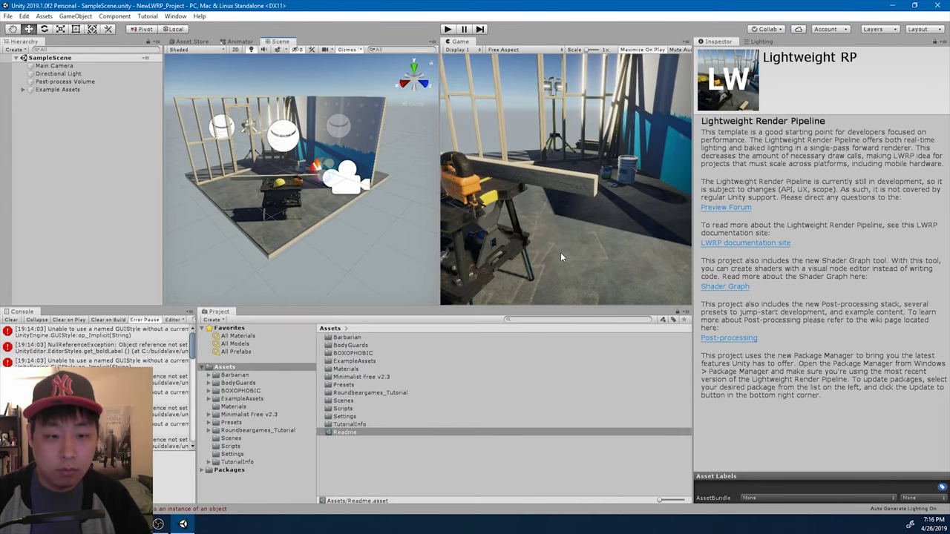
- Clear the console messages, search the project assets for "tutori" and open TutorialScene
{"action": "left_click", "coordinate": [12, 320]}
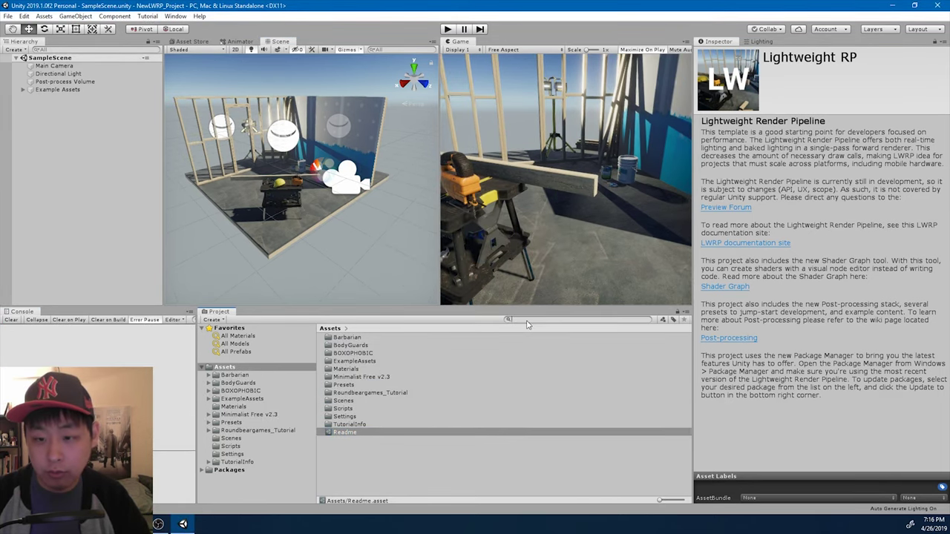
{"action": "key", "text": "ctrl+f"}
{"action": "type", "text": "tutori"}
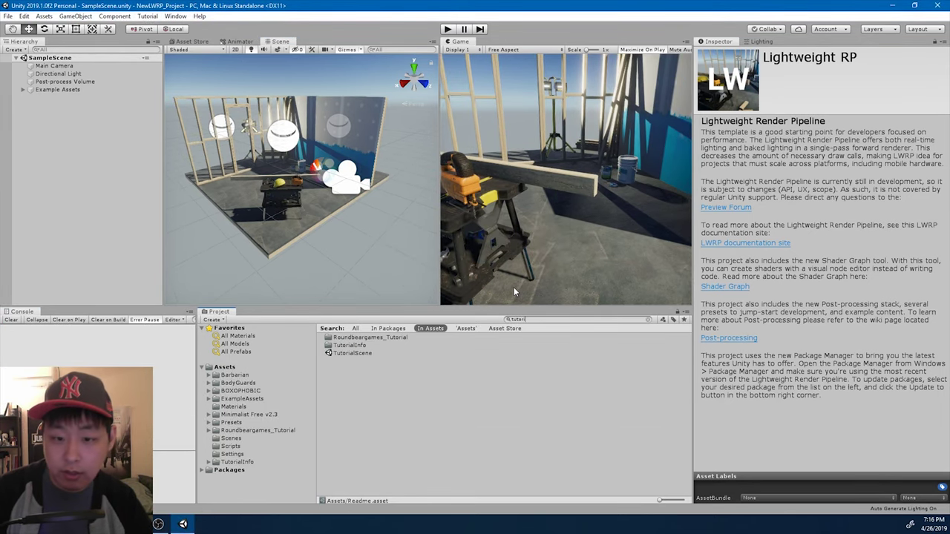
{"action": "key", "text": "Down"}
{"action": "key", "text": "Down"}
{"action": "key", "text": "Down"}
{"action": "key", "text": "Return"}
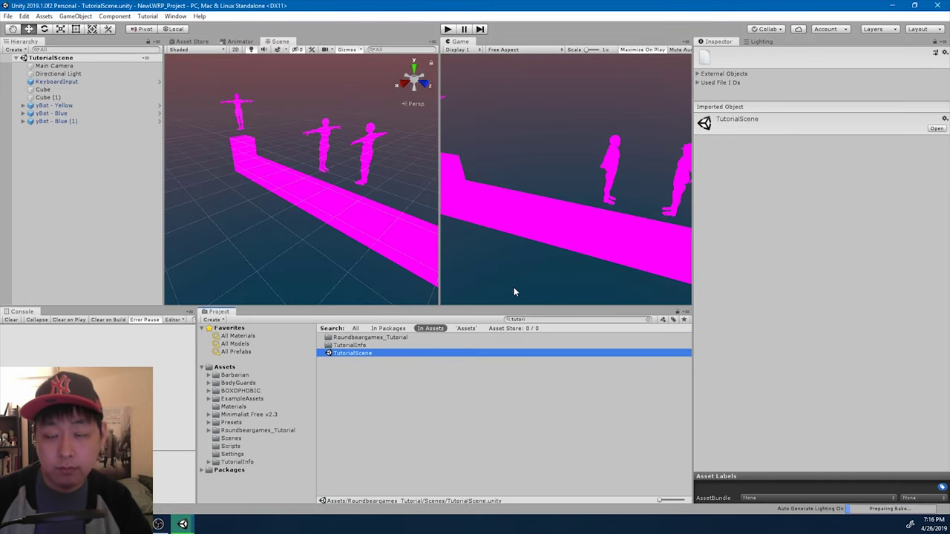
- Rename the CharactersRB folder inside Roundbeargames_Tutorial as RB_Characters
{"action": "left_click", "coordinate": [209, 430]}
{"action": "left_click", "coordinate": [270, 430]}
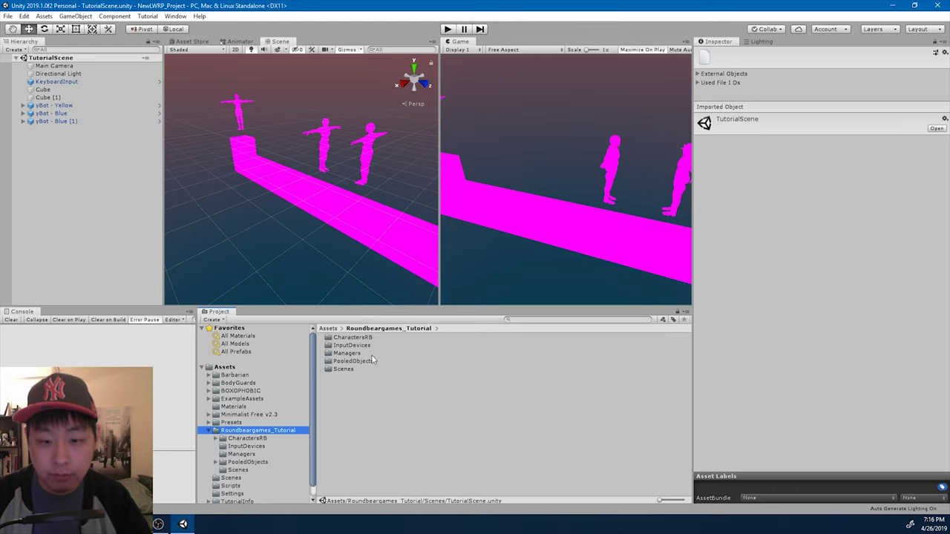
{"action": "left_click", "coordinate": [371, 339]}
{"action": "key", "text": "F2"}
{"action": "key", "text": "Home"}
{"action": "type", "text": "RB_"}
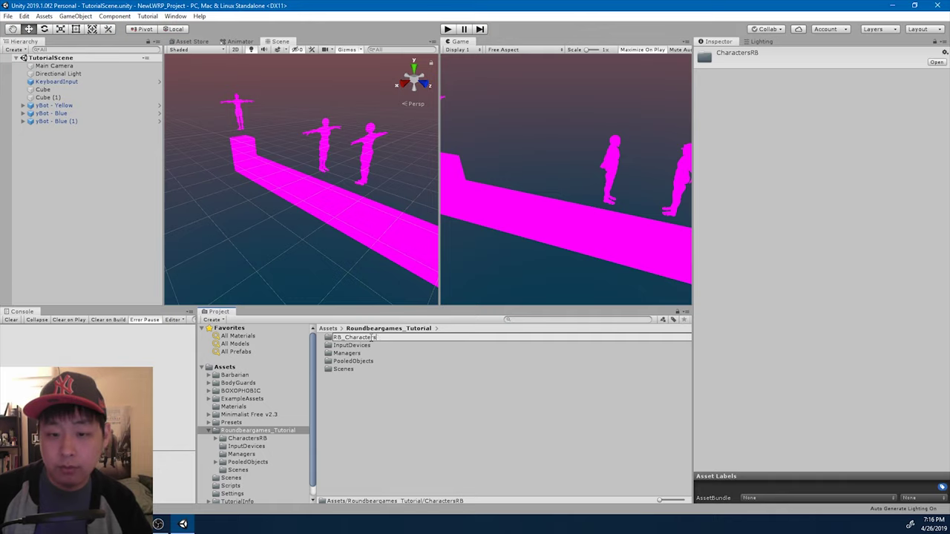
{"action": "key", "text": "Return"}
- Rename the Scenes folder inside Roundbeargames_Tutorial as RB_Scenes
{"action": "key", "text": "Down"}
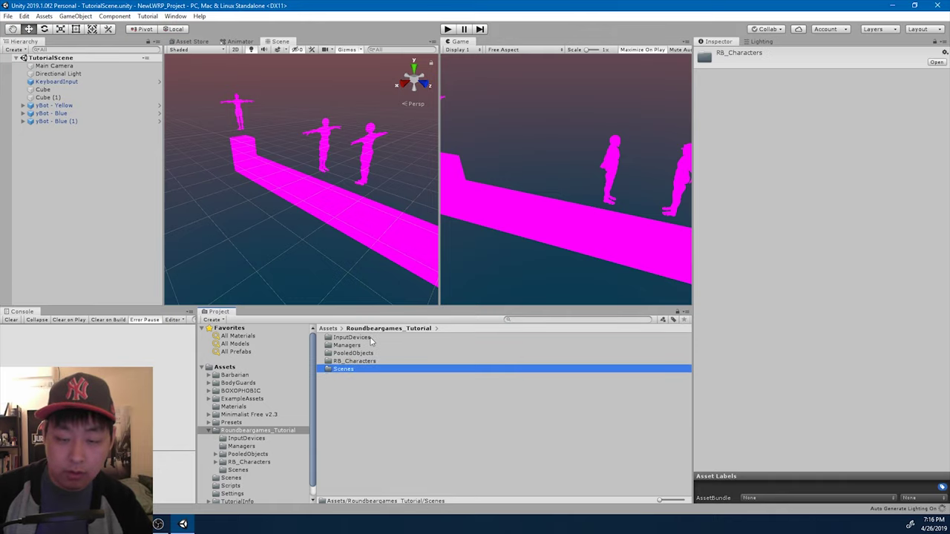
{"action": "key", "text": "F2"}
{"action": "key", "text": "Home"}
{"action": "type", "text": "RB_"}
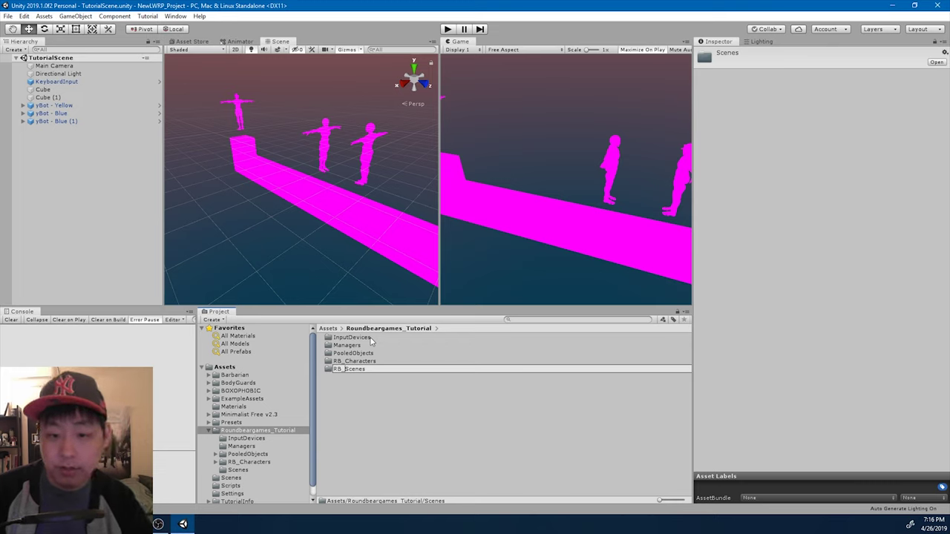
{"action": "key", "text": "Return"}
- Delete SampleScene from the RB_Scenes folder
{"action": "key", "text": "Return"}
{"action": "left_click", "coordinate": [372, 340]}
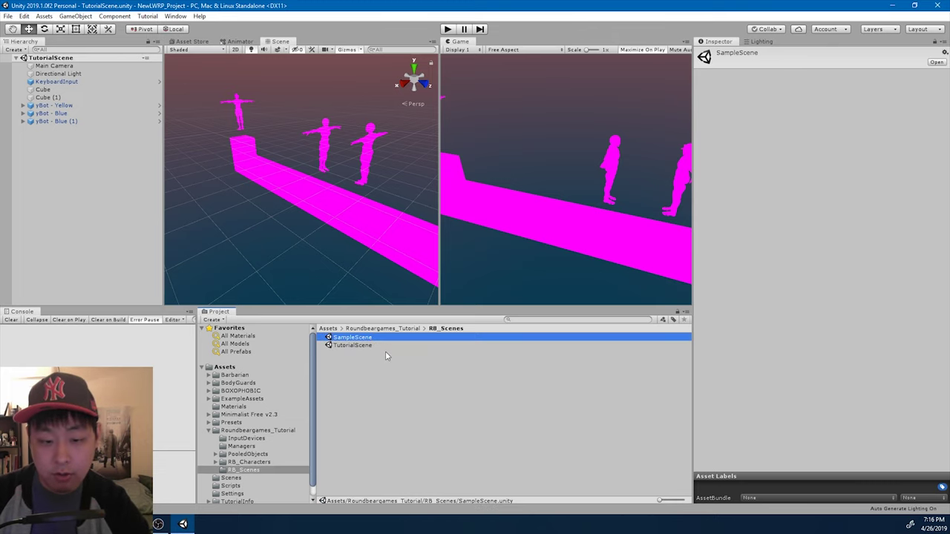
{"action": "key", "text": "Delete"}
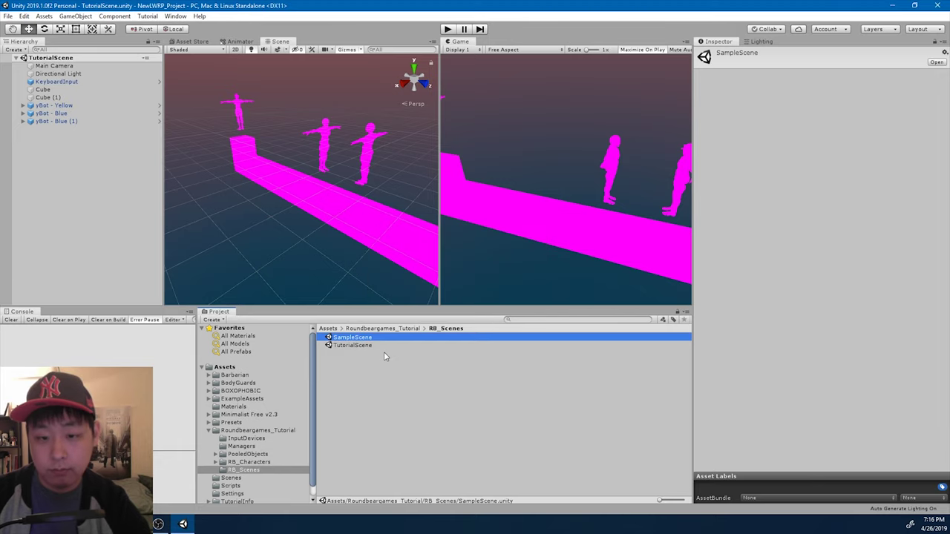
{"action": "key", "text": "Return"}
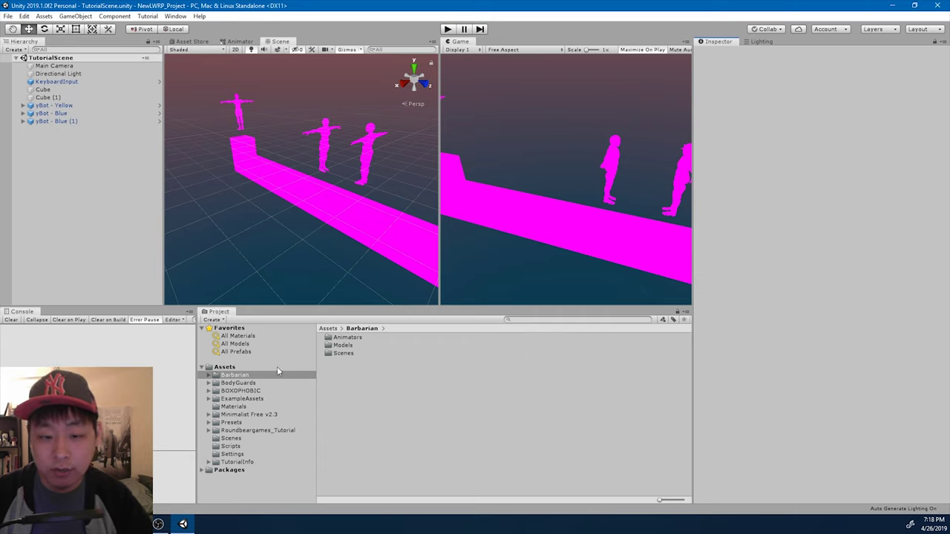
- Delete the Barbarian, BodyGuards, BOXOPHOBIC and Minimalist Free v2.3 folders from the project assets
{"action": "left_click", "coordinate": [245, 382]}
{"action": "left_click", "coordinate": [247, 377]}
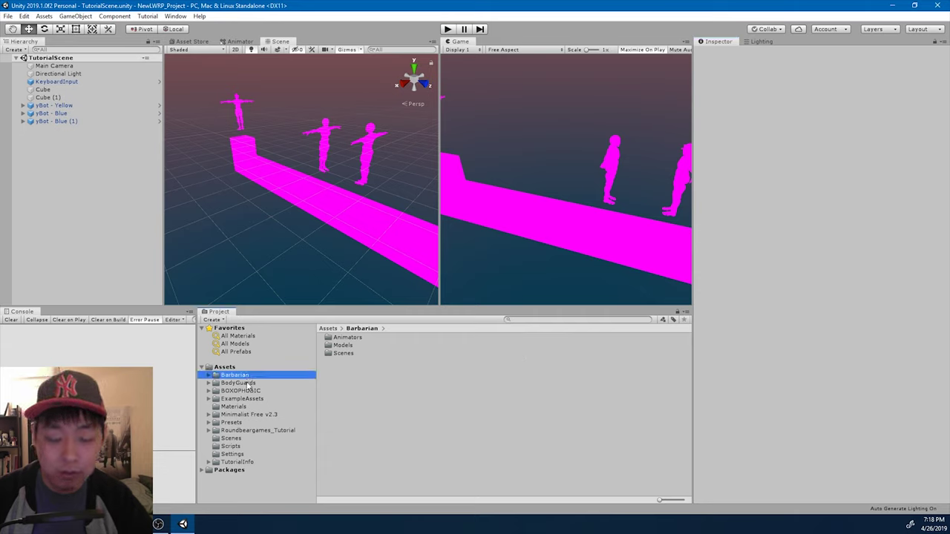
{"action": "left_click", "coordinate": [237, 383], "text": "ctrl"}
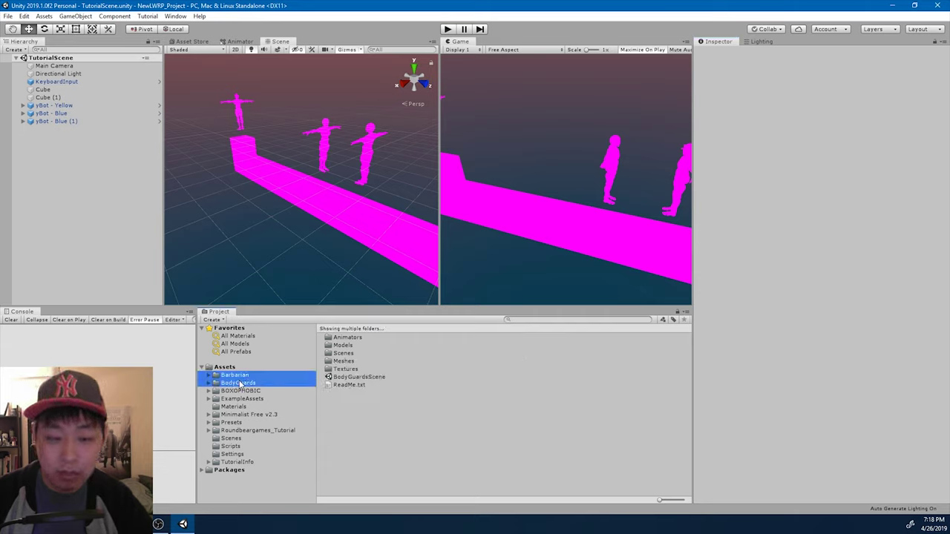
{"action": "left_click", "coordinate": [238, 391], "text": "ctrl"}
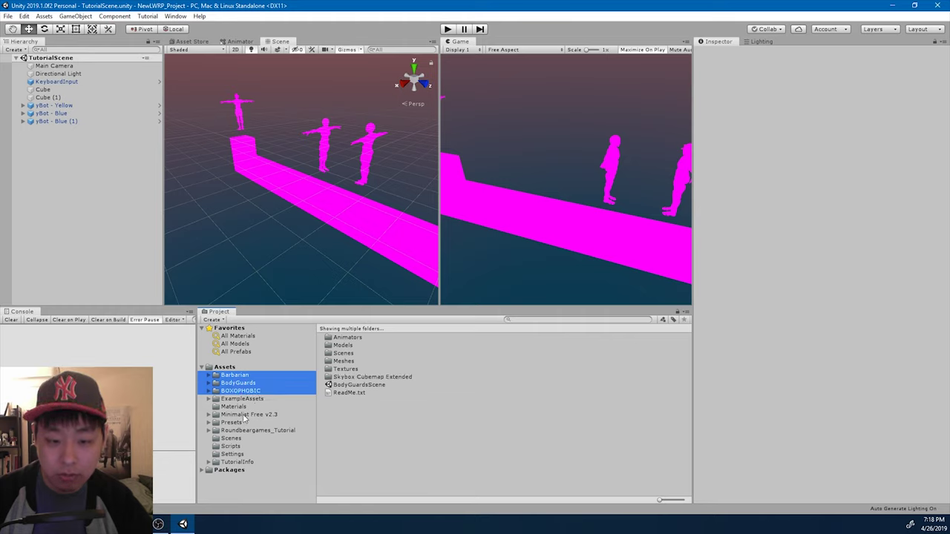
{"action": "left_click", "coordinate": [250, 415], "text": "ctrl"}
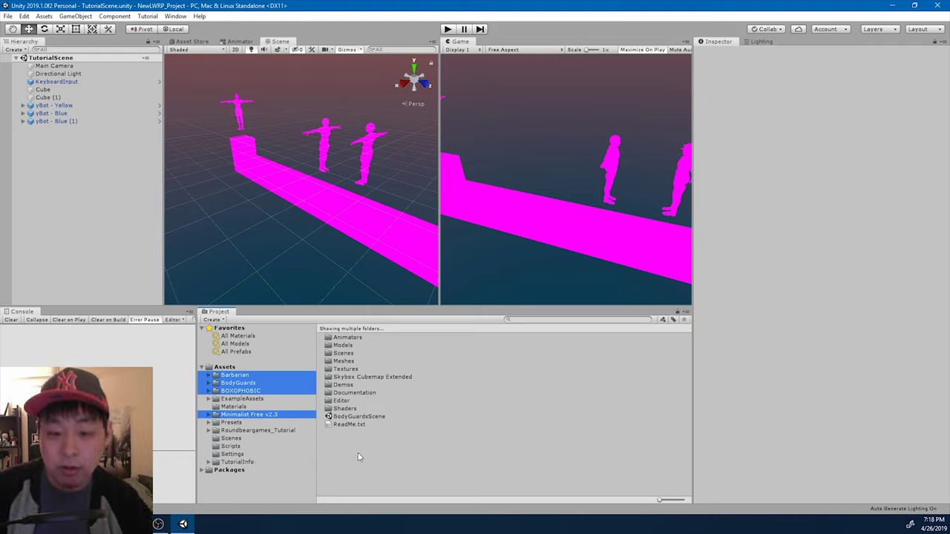
{"action": "key", "text": "Delete"}
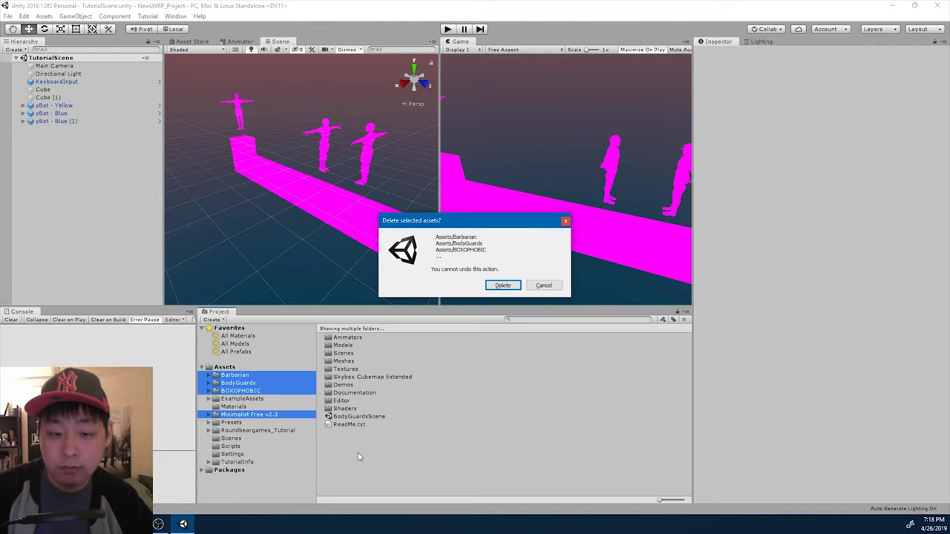
{"action": "left_click", "coordinate": [505, 287]}
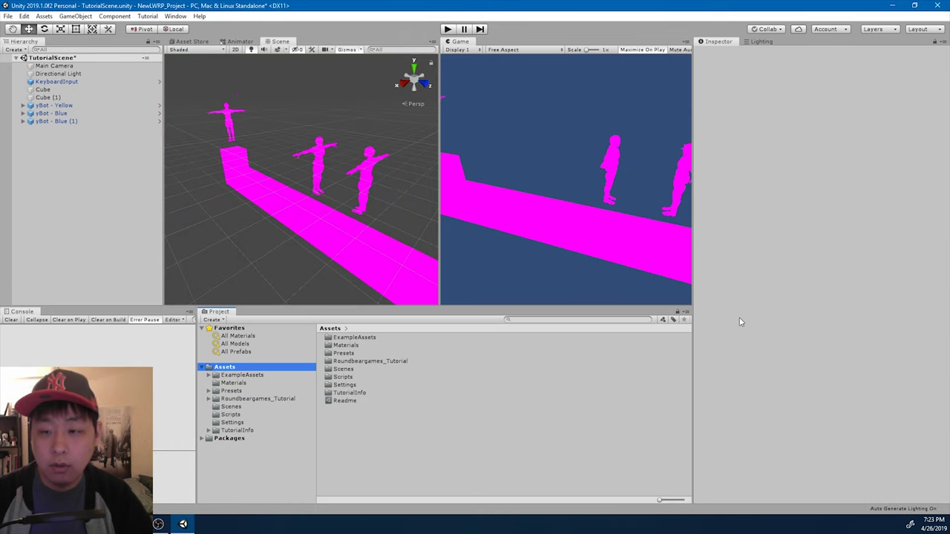
- Identify the current materials of yBot - Yellow with its Material Changer and locate the joints and body materials in the project
{"action": "left_click", "coordinate": [67, 107]}
{"action": "scroll", "coordinate": [737, 315], "scroll_direction": "down", "scroll_amount": 3}
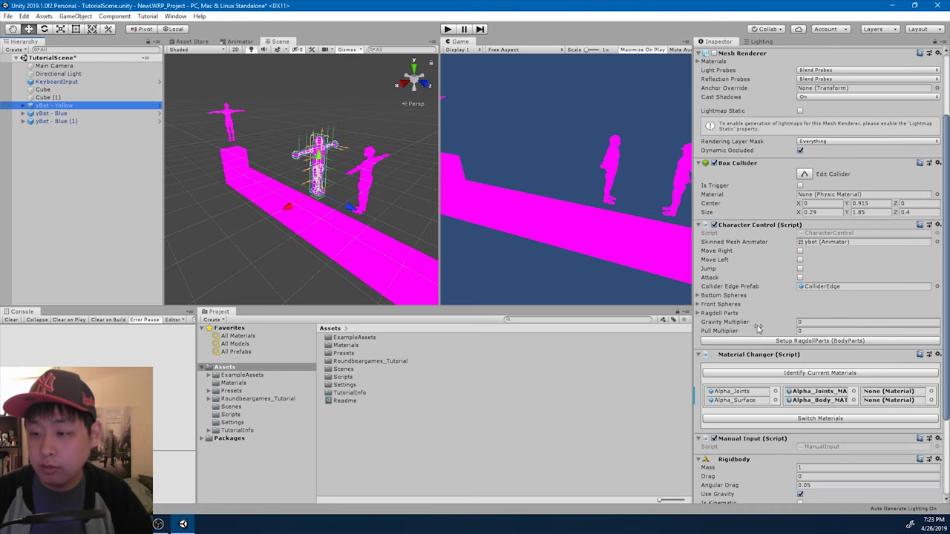
{"action": "left_click", "coordinate": [794, 373]}
{"action": "left_click", "coordinate": [805, 374]}
{"action": "left_click", "coordinate": [815, 374]}
{"action": "left_click", "coordinate": [826, 394]}
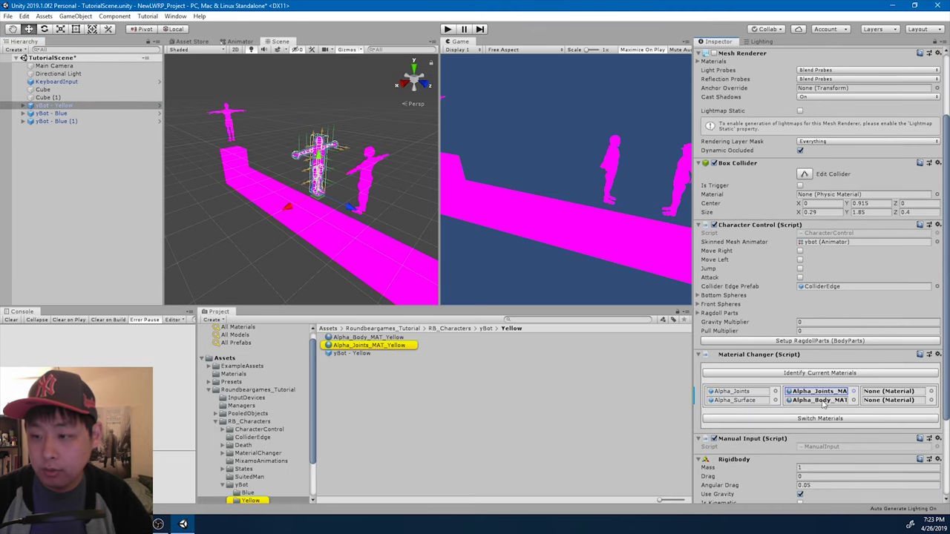
{"action": "left_click", "coordinate": [821, 401]}
- Duplicate the Alpha_Joints_MAT_Yellow and Alpha_Body_MAT_Yellow materials in the Yellow folder
{"action": "left_click", "coordinate": [396, 346]}
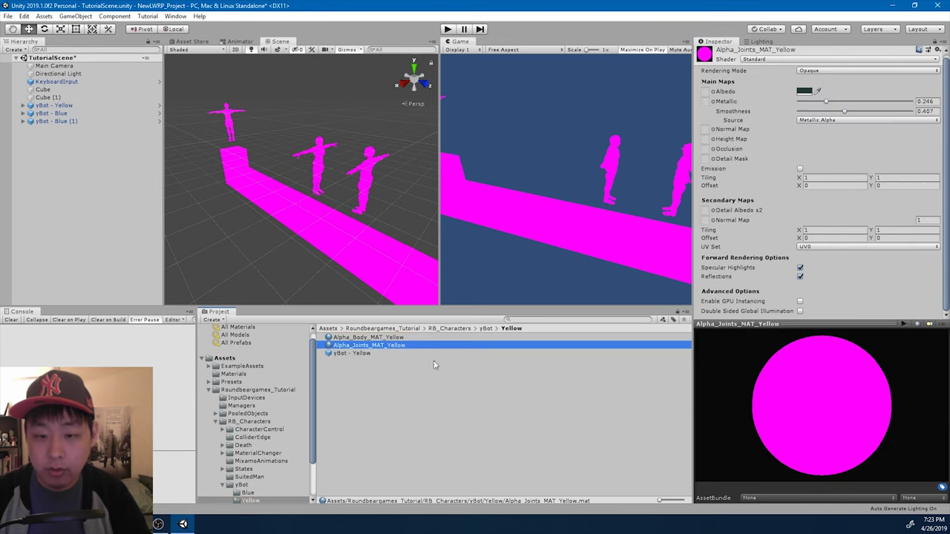
{"action": "key", "text": "ctrl+d"}
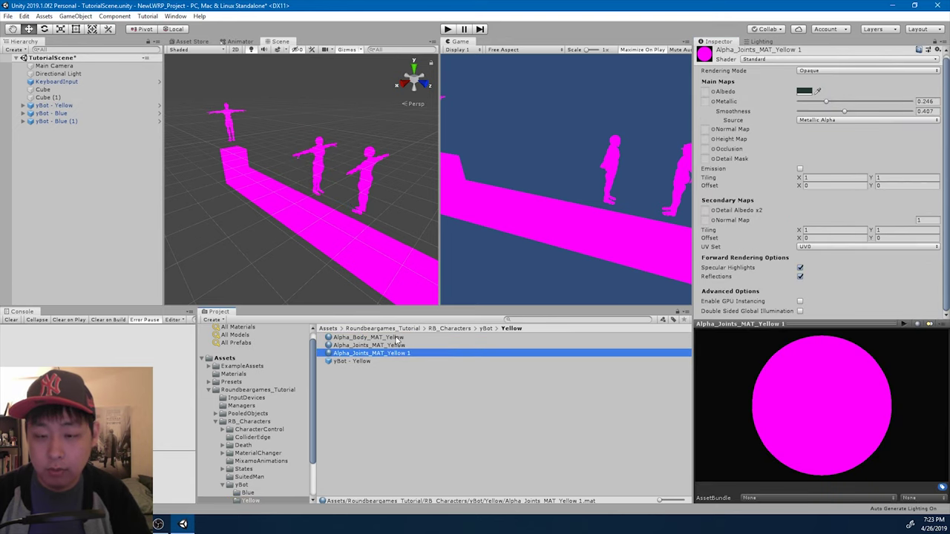
{"action": "left_click", "coordinate": [397, 338]}
{"action": "key", "text": "ctrl+d"}
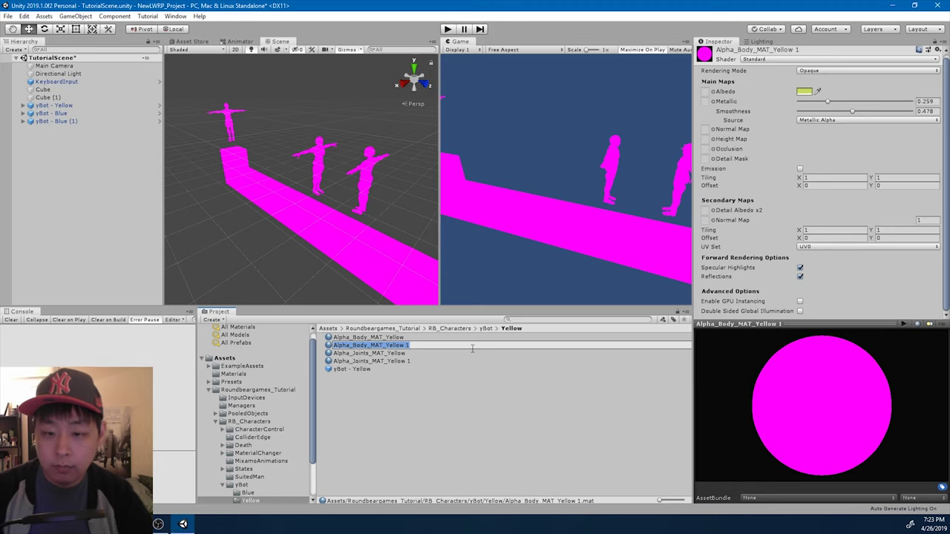
- Rename the copied body material as Alpha_Body_MAT_LWRP_Yellow
{"action": "key", "text": "End"}
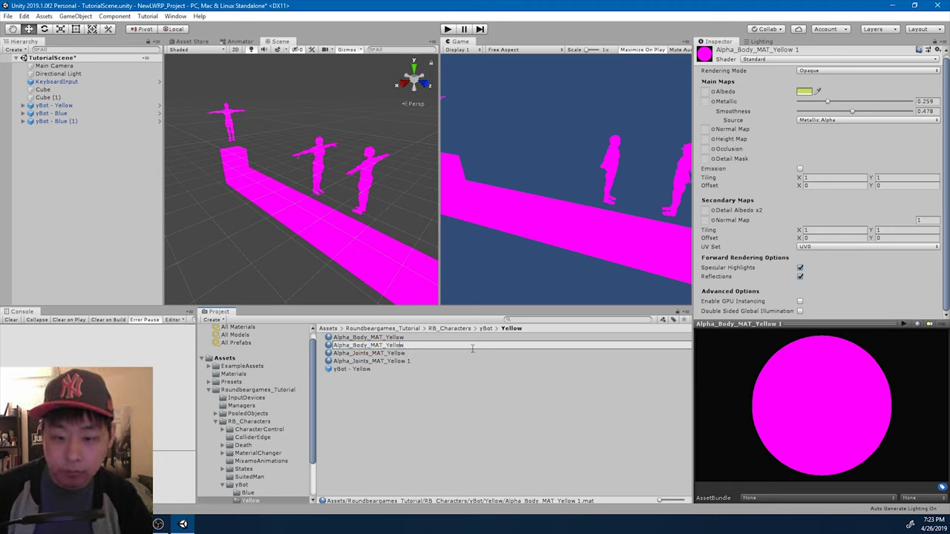
{"action": "type", "text": "LWRP"}
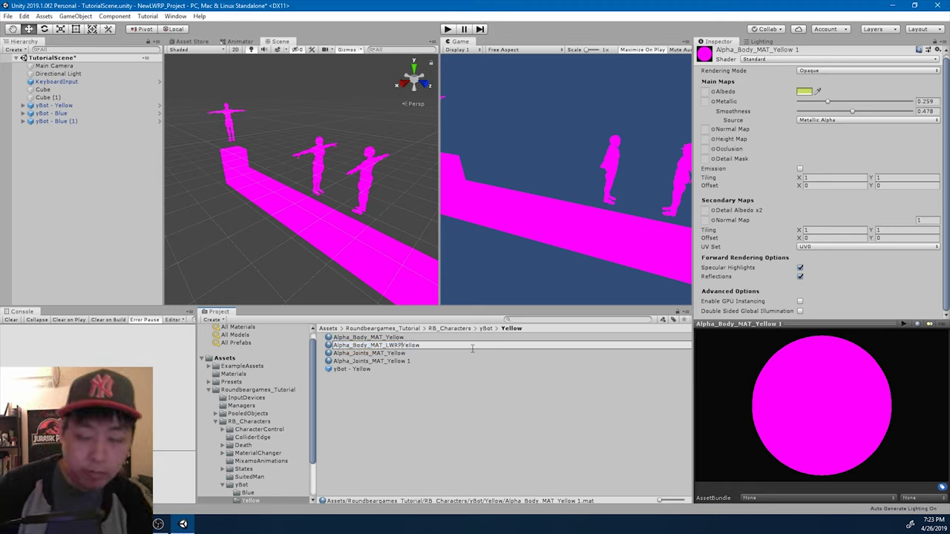
{"action": "type", "text": "_"}
{"action": "key", "text": "Return"}
- Rename the copied joints material as Alpha_Joints_MAT_LWRP_Yellow
{"action": "key", "text": "Down"}
{"action": "key", "text": "Down"}
{"action": "key", "text": "Down"}
{"action": "key", "text": "F2"}
{"action": "key", "text": "End"}
{"action": "key", "text": "BackSpace"}
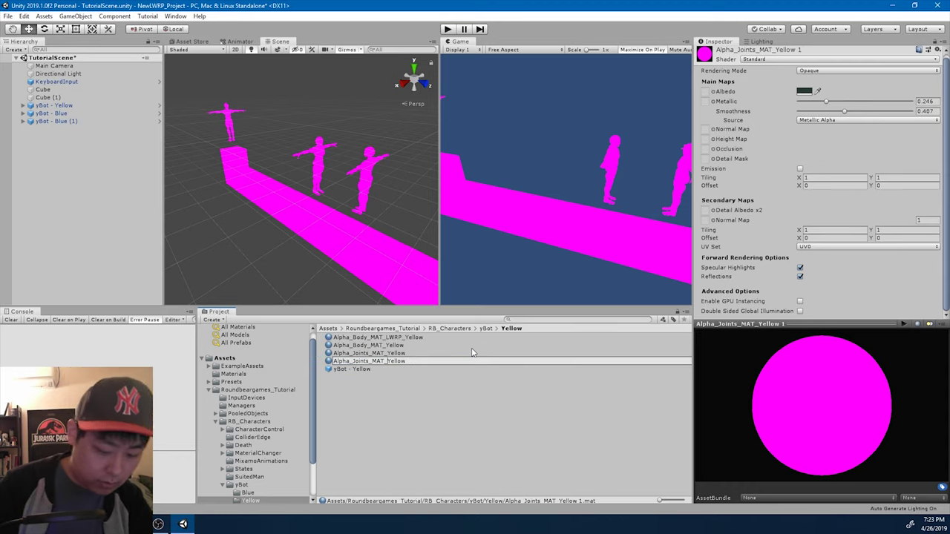
{"action": "type", "text": "LWRP_"}
{"action": "key", "text": "Return"}
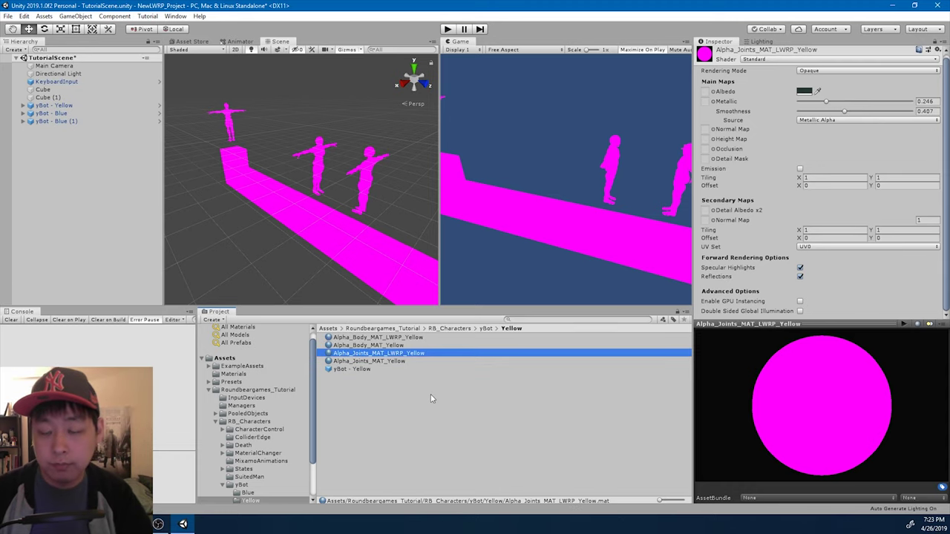
- Create a folder named LWRP inside the yBot Yellow folder
{"action": "left_click", "coordinate": [398, 418]}
{"action": "right_click", "coordinate": [399, 418]}
{"action": "mouse_move", "coordinate": [494, 186]}
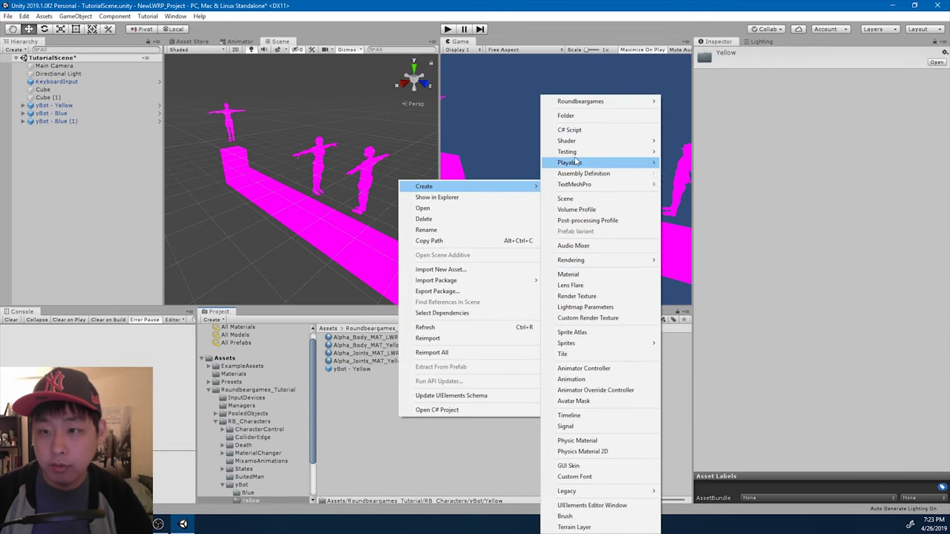
{"action": "left_click", "coordinate": [577, 116]}
{"action": "type", "text": "LWRP"}
{"action": "key", "text": "Return"}
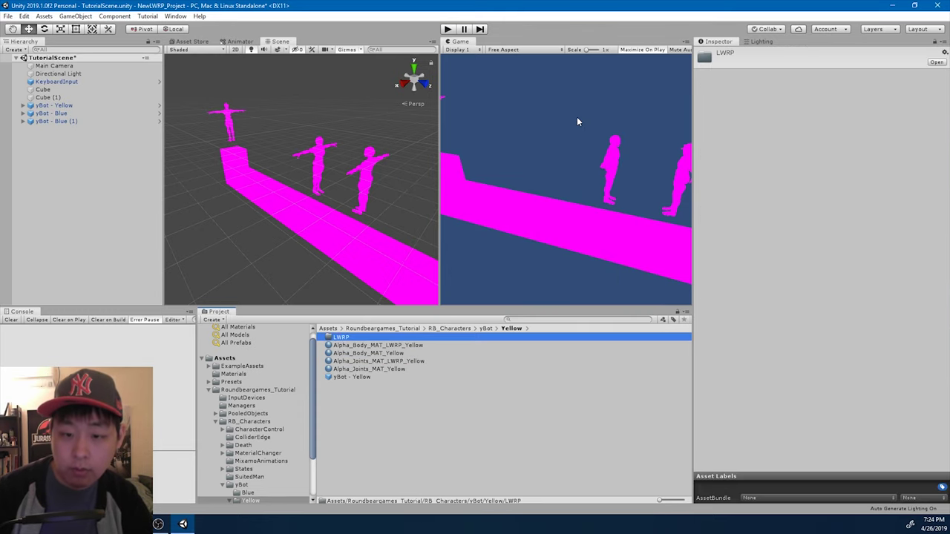
- Move the Alpha_Body_MAT_LWRP_Yellow and Alpha_Joints_MAT_LWRP_Yellow materials into the LWRP folder and open that folder
{"action": "left_click", "coordinate": [425, 346]}
{"action": "left_click", "coordinate": [425, 362], "text": "ctrl"}
{"action": "left_click_drag", "start_coordinate": [412, 347], "coordinate": [342, 339]}
{"action": "double_click", "coordinate": [342, 338]}
- Set the shader of Alpha_Body_MAT_LWRP_Yellow to Lightweight Render Pipeline/Lit
{"action": "left_click", "coordinate": [378, 337]}
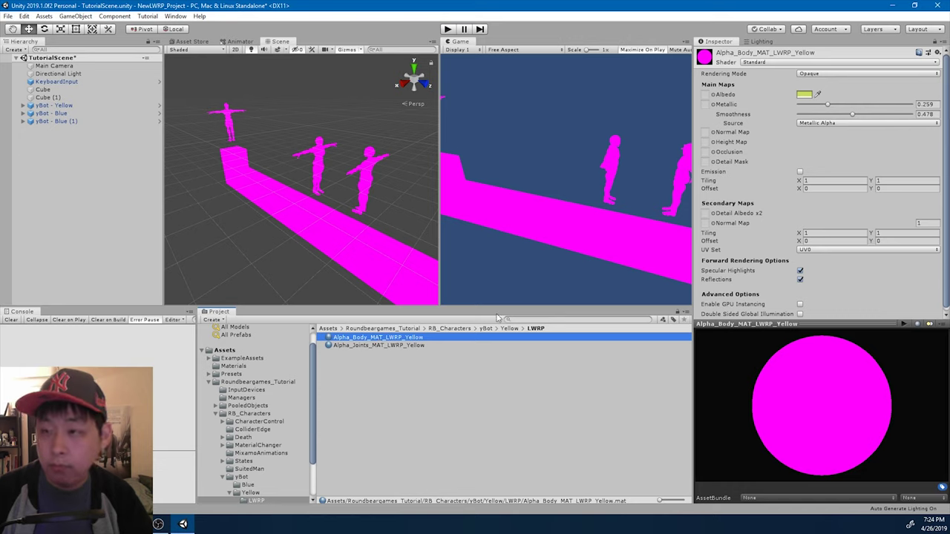
{"action": "left_click", "coordinate": [772, 63]}
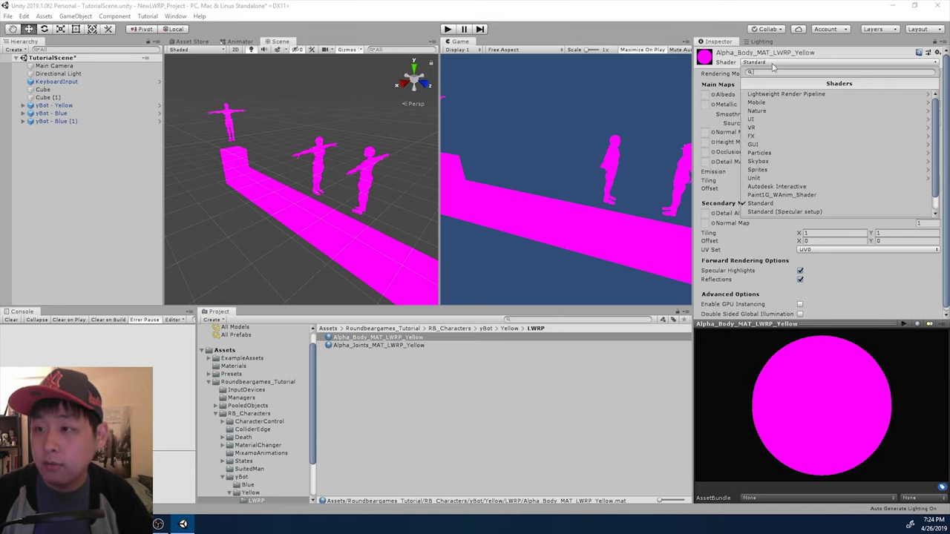
{"action": "left_click", "coordinate": [792, 95]}
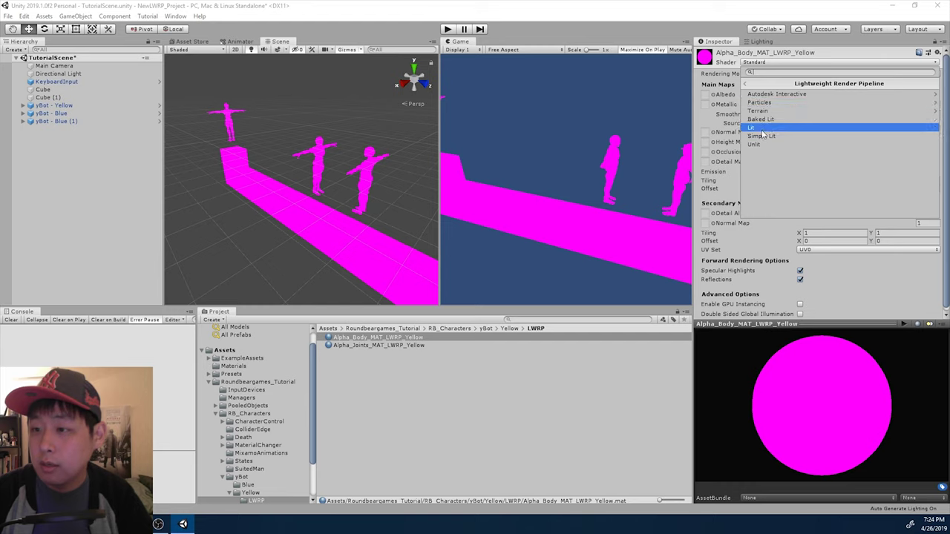
{"action": "left_click", "coordinate": [764, 129]}
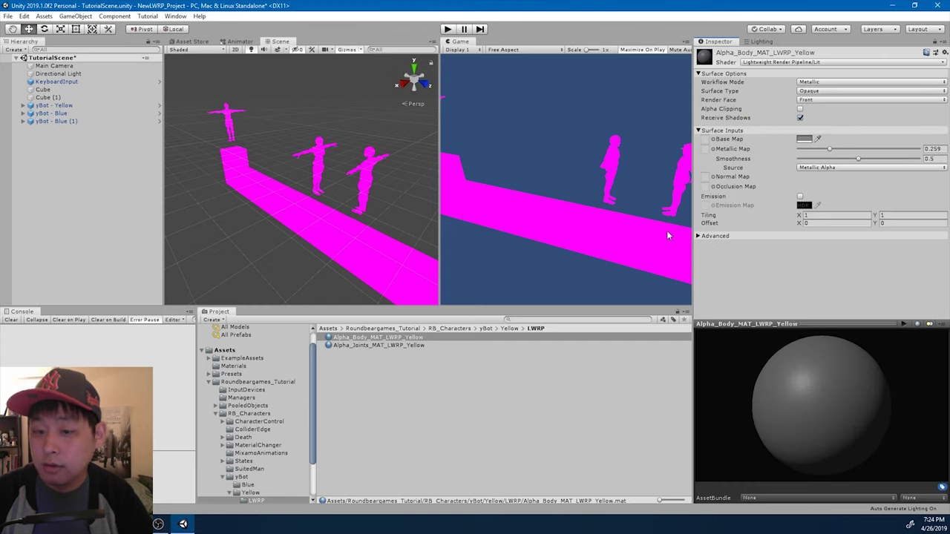
- Set the shader of Alpha_Joints_MAT_LWRP_Yellow to Lightweight Render Pipeline/Lit and check both materials
{"action": "left_click", "coordinate": [417, 338]}
{"action": "left_click", "coordinate": [416, 347]}
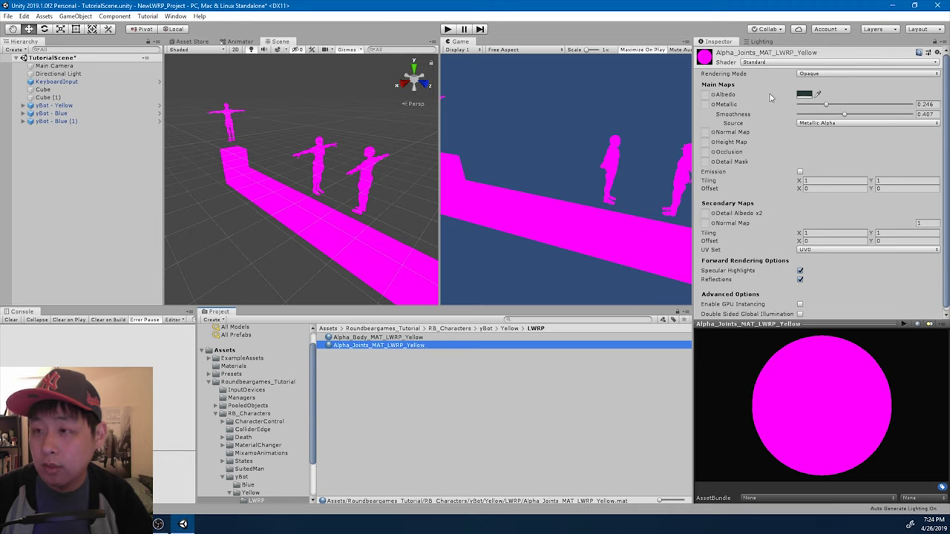
{"action": "left_click", "coordinate": [775, 63]}
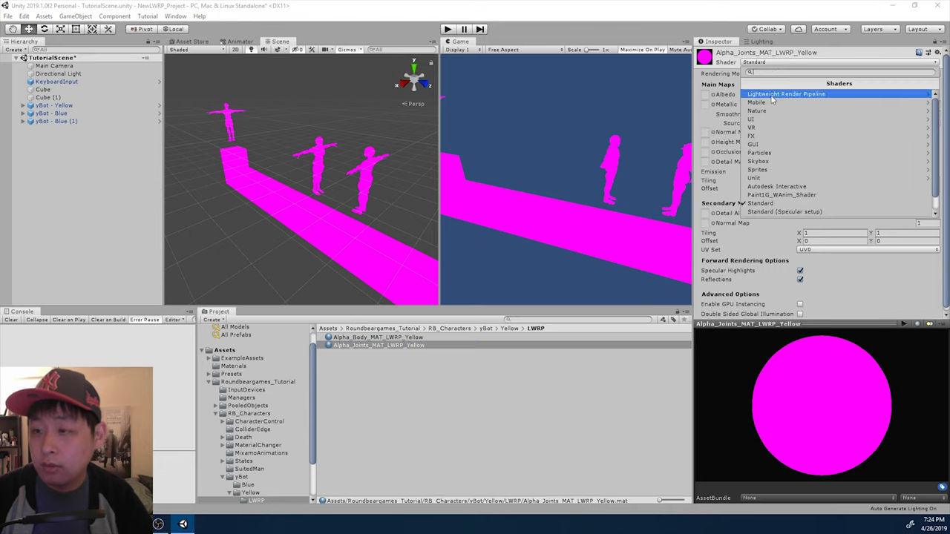
{"action": "left_click", "coordinate": [772, 96]}
{"action": "left_click", "coordinate": [765, 131]}
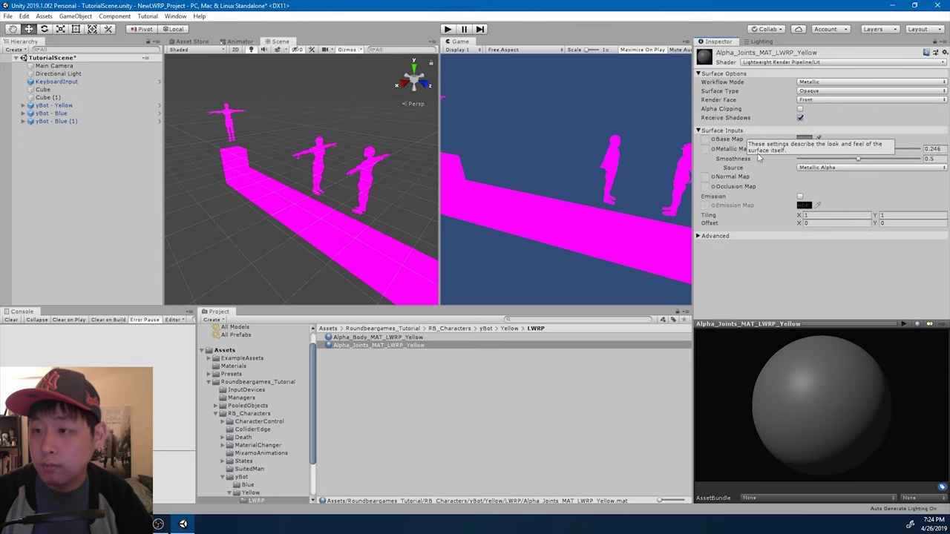
{"action": "left_click", "coordinate": [420, 337]}
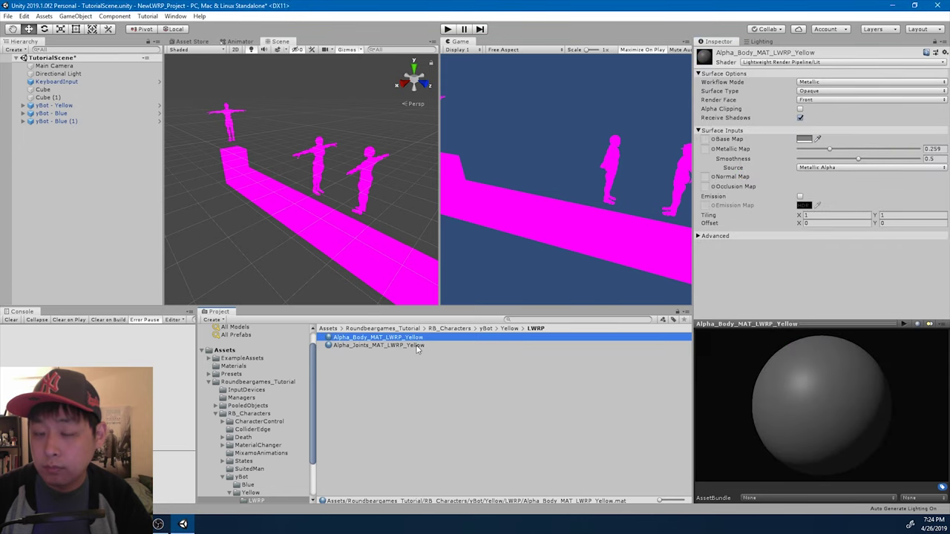
{"action": "left_click", "coordinate": [417, 346]}
{"action": "left_click", "coordinate": [418, 338]}
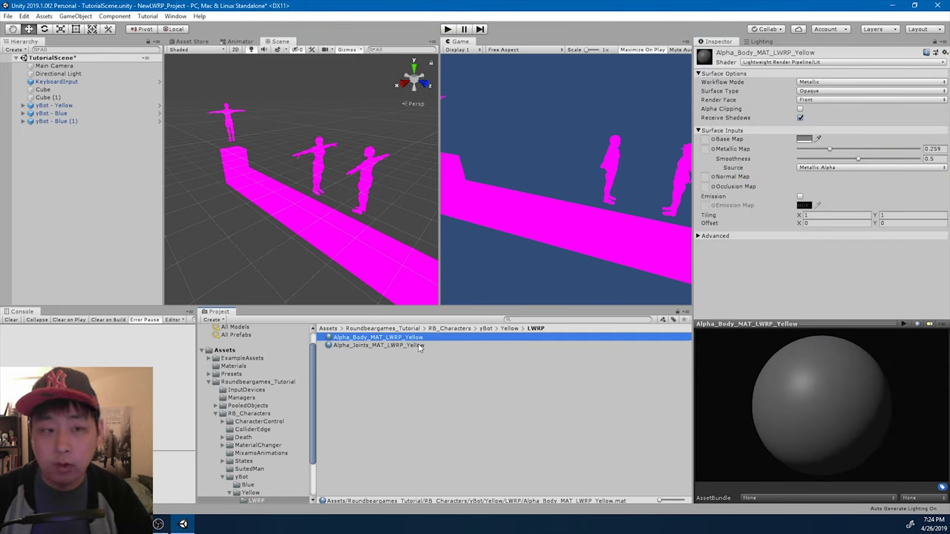
- Assign the LWRP body and joints materials as replacements in yBot - Yellow's Material Changer and switch the materials
{"action": "left_click", "coordinate": [74, 106]}
{"action": "scroll", "coordinate": [786, 263], "scroll_direction": "down", "scroll_amount": 5}
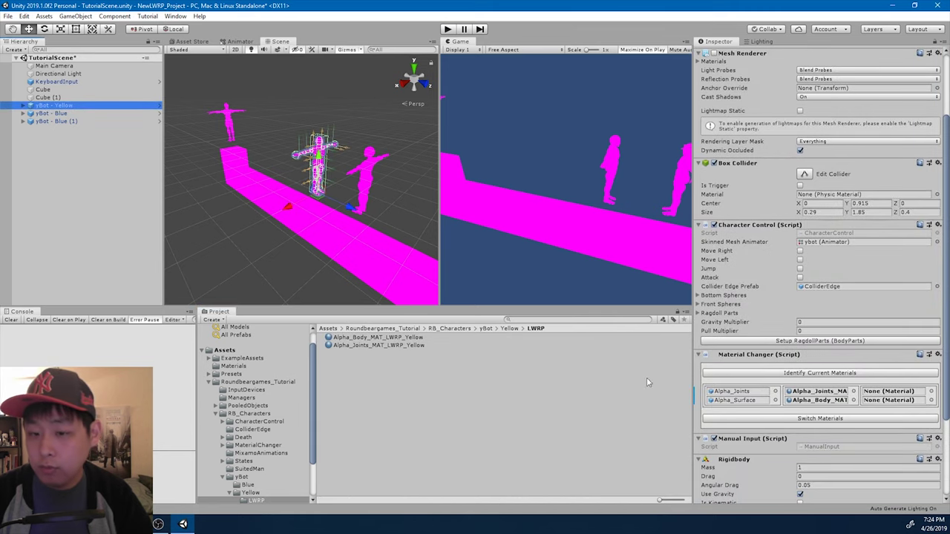
{"action": "left_click_drag", "start_coordinate": [405, 339], "coordinate": [891, 401]}
{"action": "left_click_drag", "start_coordinate": [393, 350], "coordinate": [880, 397]}
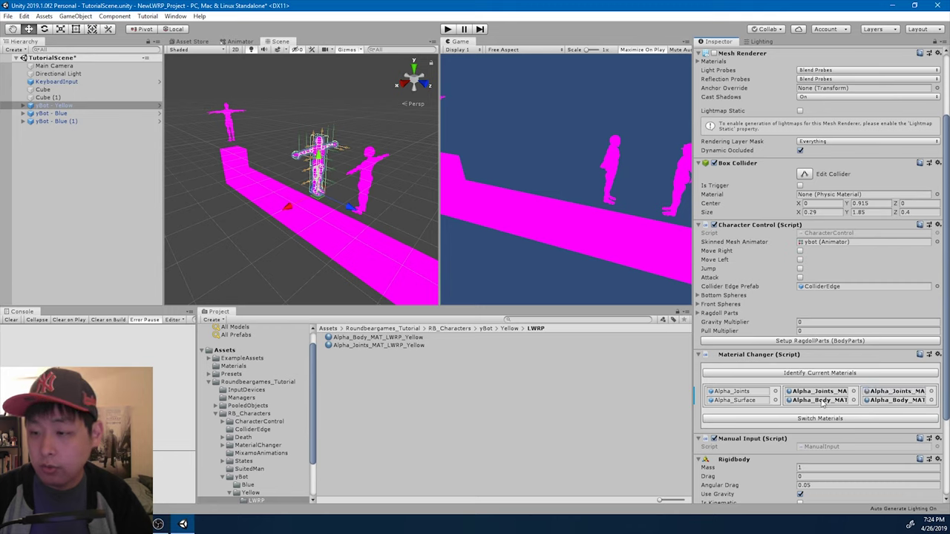
{"action": "left_click", "coordinate": [811, 419]}
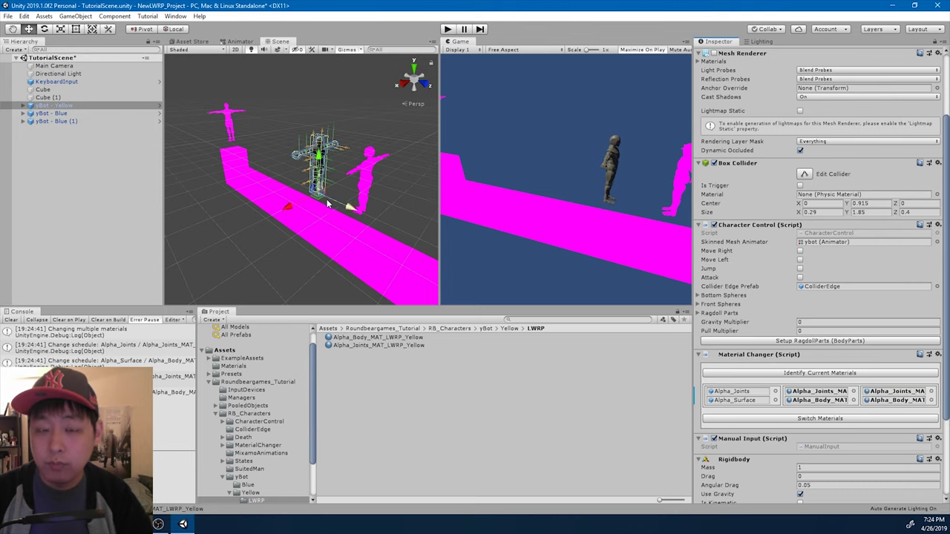
- Set the Base Map color of Alpha_Body_MAT_LWRP_Yellow to yellow, FFFB6E
{"action": "scroll", "coordinate": [331, 204], "scroll_direction": "up", "scroll_amount": 3}
{"action": "left_click_drag", "start_coordinate": [336, 196], "coordinate": [253, 175], "text": "alt"}
{"action": "left_click", "coordinate": [399, 345]}
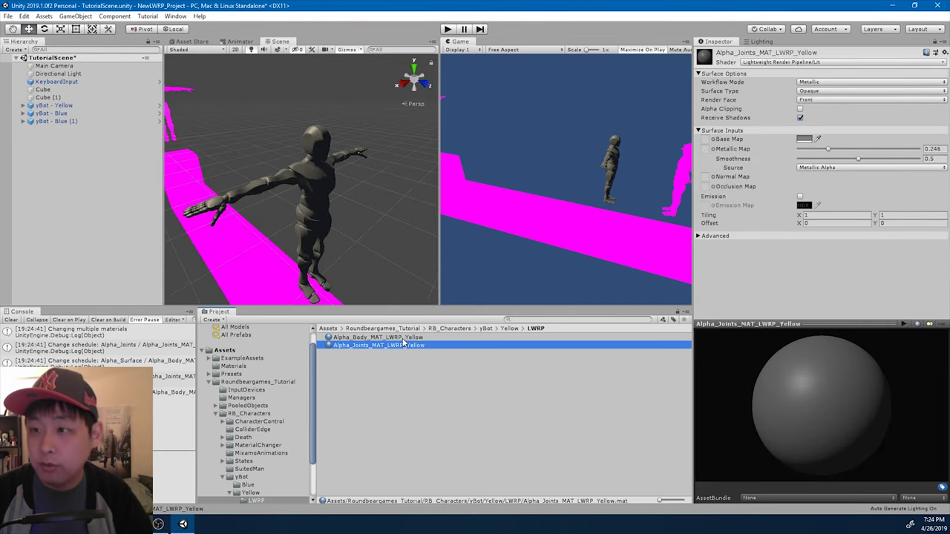
{"action": "left_click", "coordinate": [404, 338]}
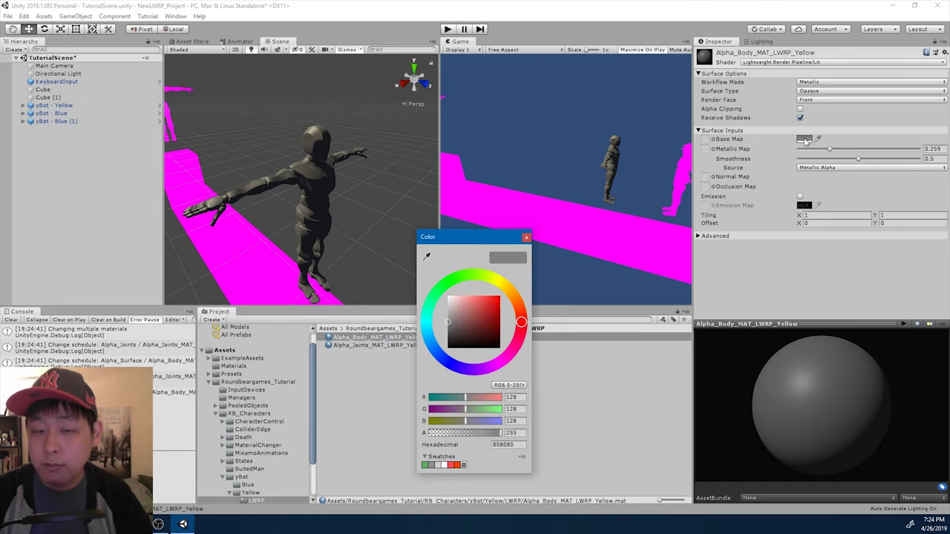
{"action": "left_click", "coordinate": [499, 282]}
{"action": "left_click", "coordinate": [484, 297]}
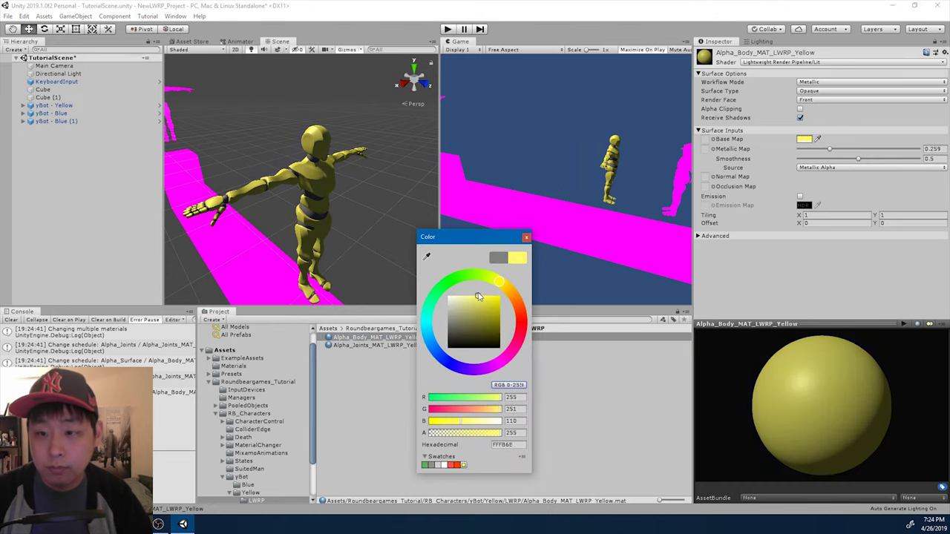
{"action": "left_click", "coordinate": [526, 238]}
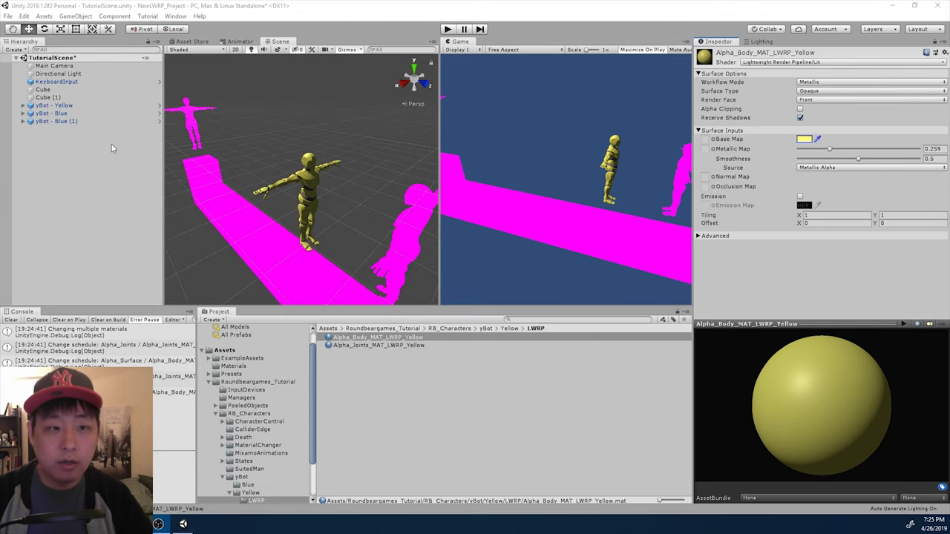
- Identify the current materials of yBot - Blue with its Material Changer and locate its joints material in the project
{"action": "left_click", "coordinate": [51, 113]}
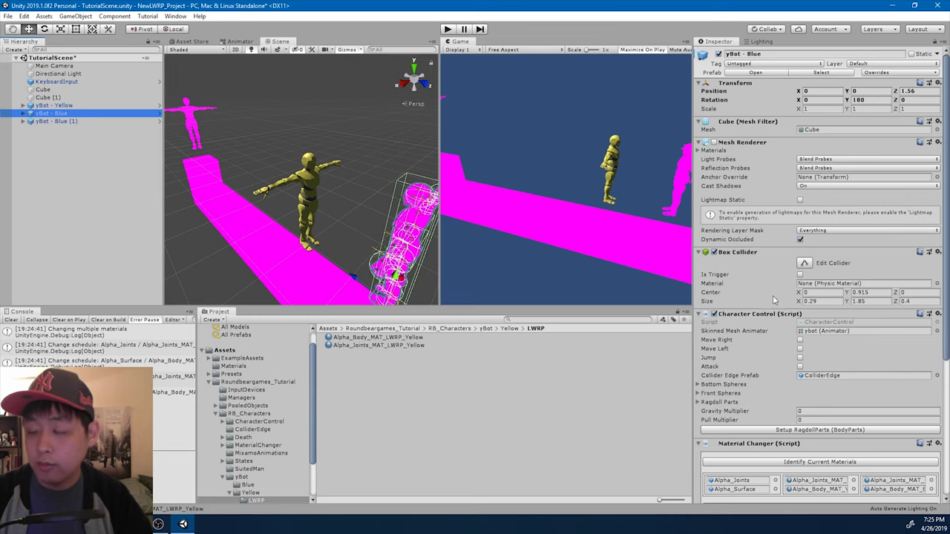
{"action": "scroll", "coordinate": [774, 299], "scroll_direction": "down", "scroll_amount": 3}
{"action": "left_click", "coordinate": [804, 374]}
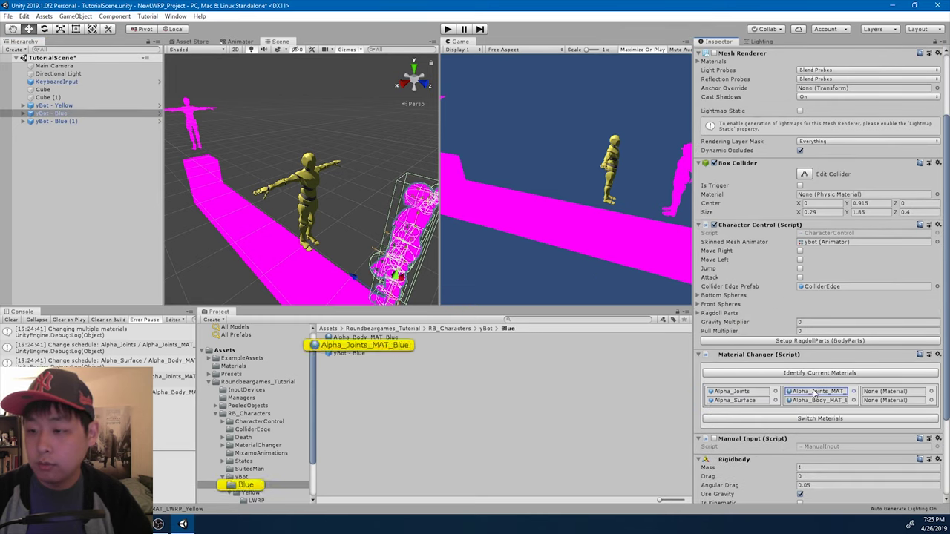
- Duplicate the Alpha_Body_MAT_Blue and Alpha_Joints_MAT_Blue materials in the Blue folder
{"action": "left_click", "coordinate": [380, 339]}
{"action": "key", "text": "ctrl+d"}
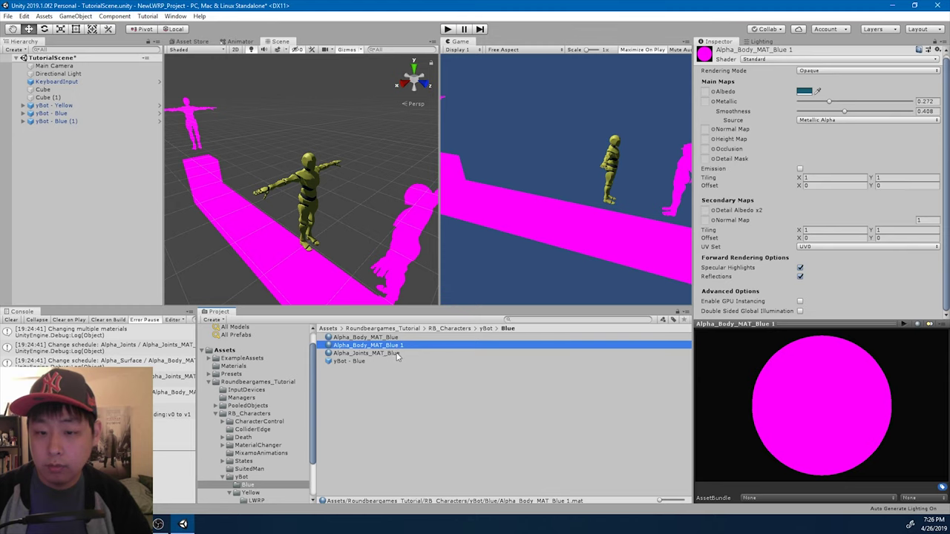
{"action": "left_click", "coordinate": [398, 356]}
{"action": "key", "text": "ctrl+d"}
- Create a folder named LWRP inside yBot's Blue folder
{"action": "right_click", "coordinate": [405, 430]}
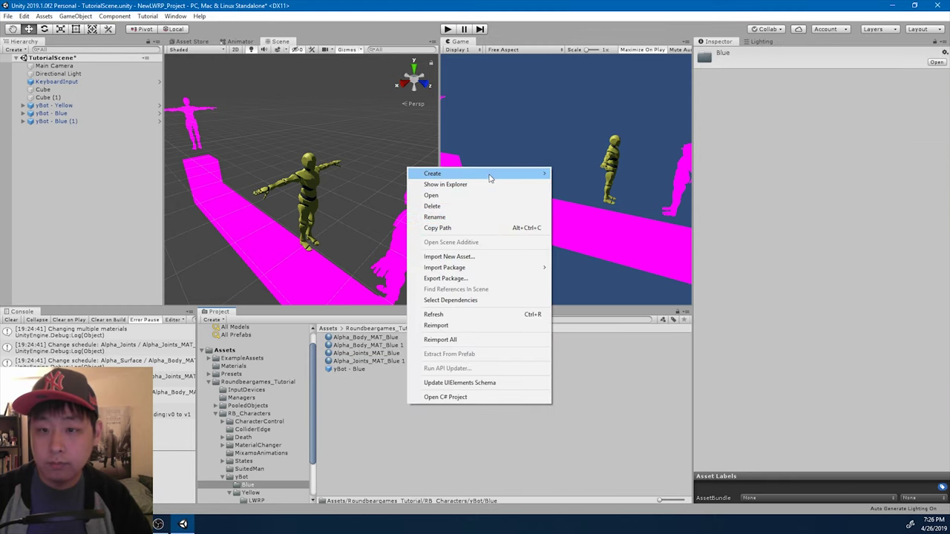
{"action": "mouse_move", "coordinate": [490, 176]}
{"action": "left_click", "coordinate": [619, 116]}
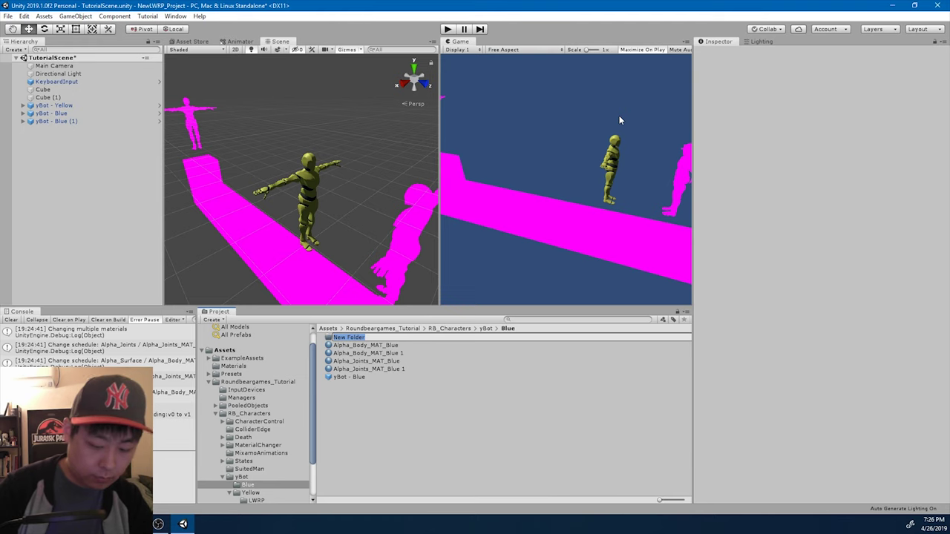
{"action": "type", "text": "LWRP"}
{"action": "key", "text": "Return"}
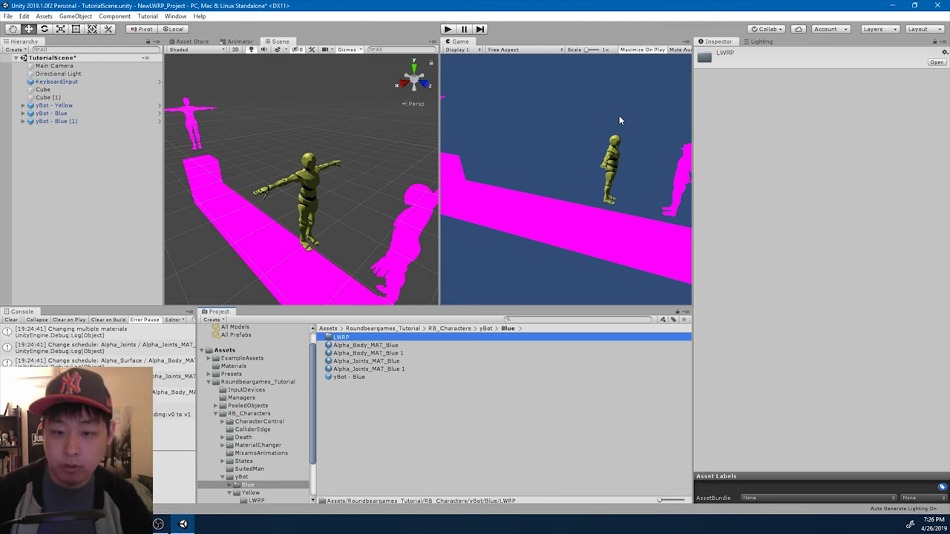
- Move the duplicated blue body and joints materials into the new LWRP folder and open that folder
{"action": "left_click", "coordinate": [400, 354]}
{"action": "left_click", "coordinate": [404, 368], "text": "ctrl"}
{"action": "left_click_drag", "start_coordinate": [344, 328], "coordinate": [342, 337]}
{"action": "double_click", "coordinate": [341, 337]}
- Rename the duplicated blue body material as Alpha_Body_MAT_LWRP_Blue
{"action": "left_click", "coordinate": [431, 345]}
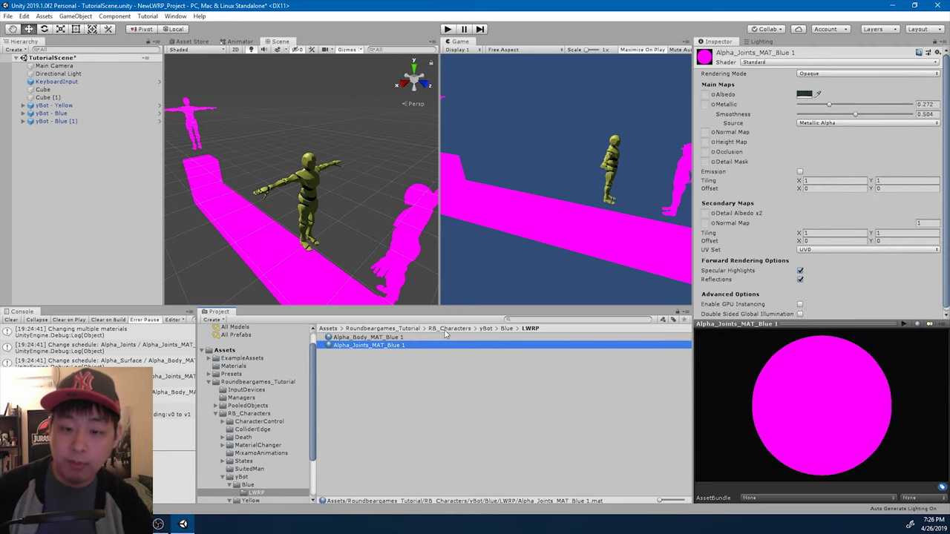
{"action": "key", "text": "Up"}
{"action": "key", "text": "F2"}
{"action": "key", "text": "End"}
{"action": "key", "text": "BackSpace"}
{"action": "key", "text": "BackSpace"}
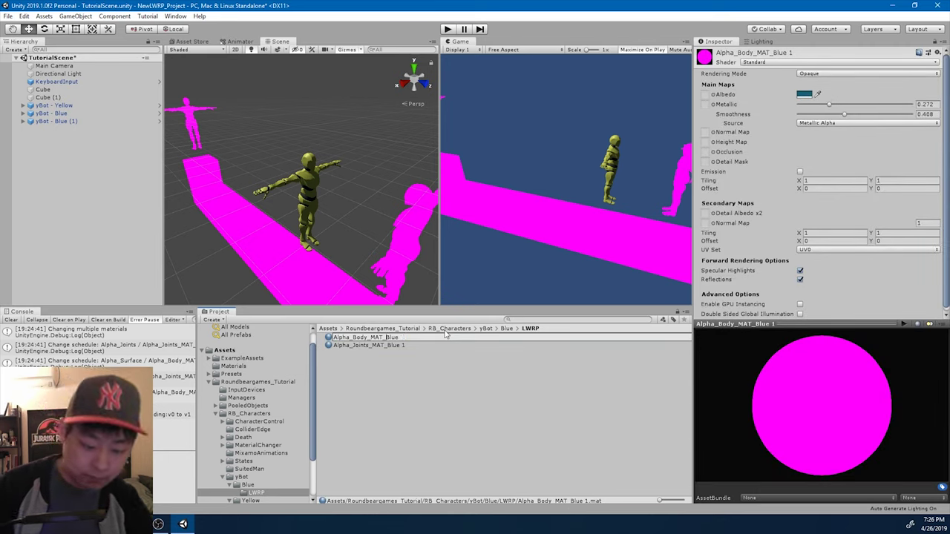
{"action": "key", "text": "Left"}
{"action": "key", "text": "Left"}
{"action": "key", "text": "Left"}
{"action": "key", "text": "Left"}
{"action": "type", "text": "LWRP_"}
{"action": "key", "text": "Return"}
- Rename the duplicated blue joints material as Alpha_Joints_MAT_LWRP_Blue
{"action": "key", "text": "Down"}
{"action": "key", "text": "F2"}
{"action": "key", "text": "End"}
{"action": "key", "text": "BackSpace"}
{"action": "key", "text": "BackSpace"}
{"action": "type", "text": "LWRP_"}
{"action": "key", "text": "Return"}
- Set the shader of Alpha_Body_MAT_LWRP_Blue to Lightweight Render Pipeline/Lit
{"action": "key", "text": "Up"}
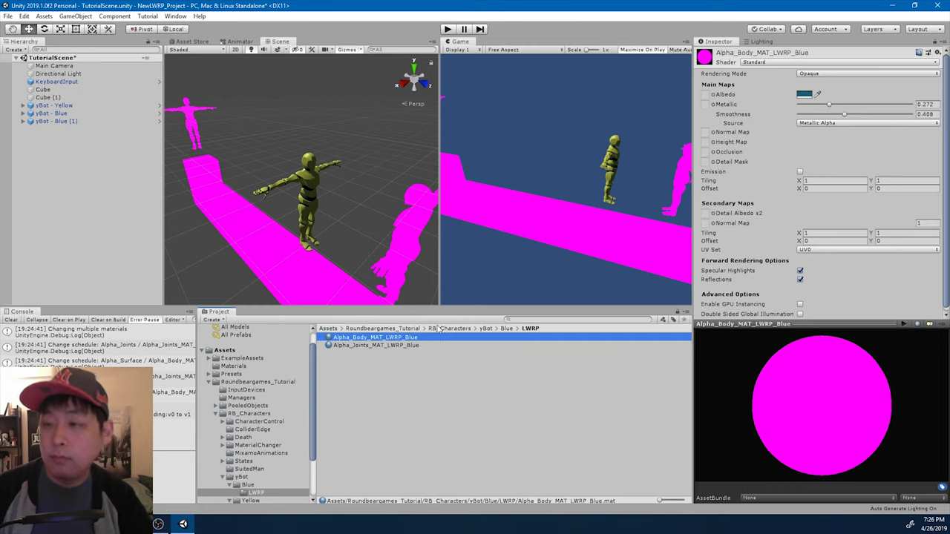
{"action": "left_click", "coordinate": [761, 63]}
{"action": "left_click", "coordinate": [775, 94]}
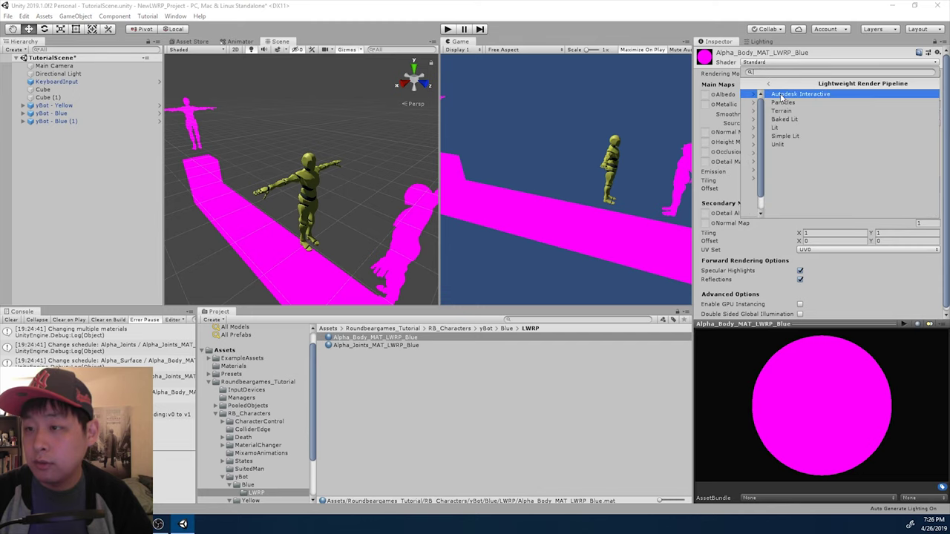
{"action": "left_click", "coordinate": [755, 128]}
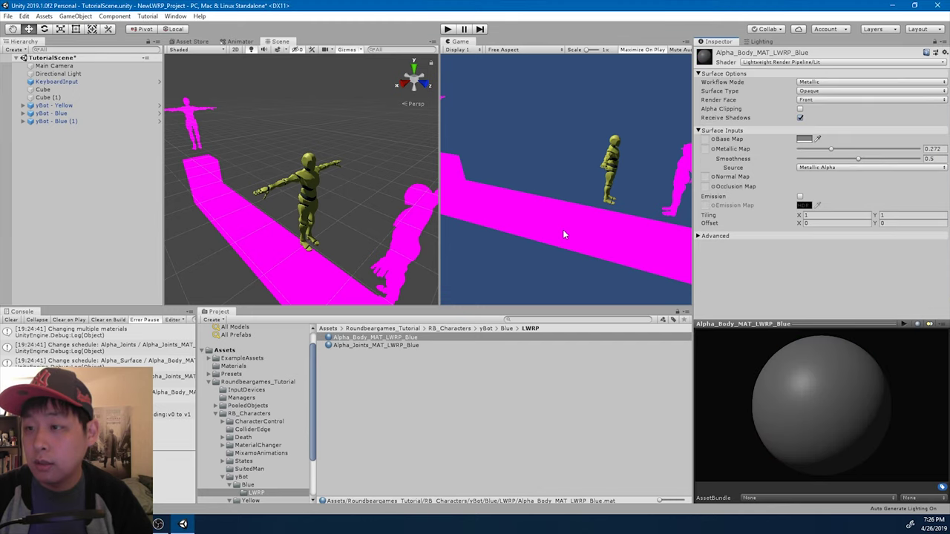
- Set the Base Map color of Alpha_Body_MAT_LWRP_Blue to a teal blue
{"action": "left_click", "coordinate": [803, 139]}
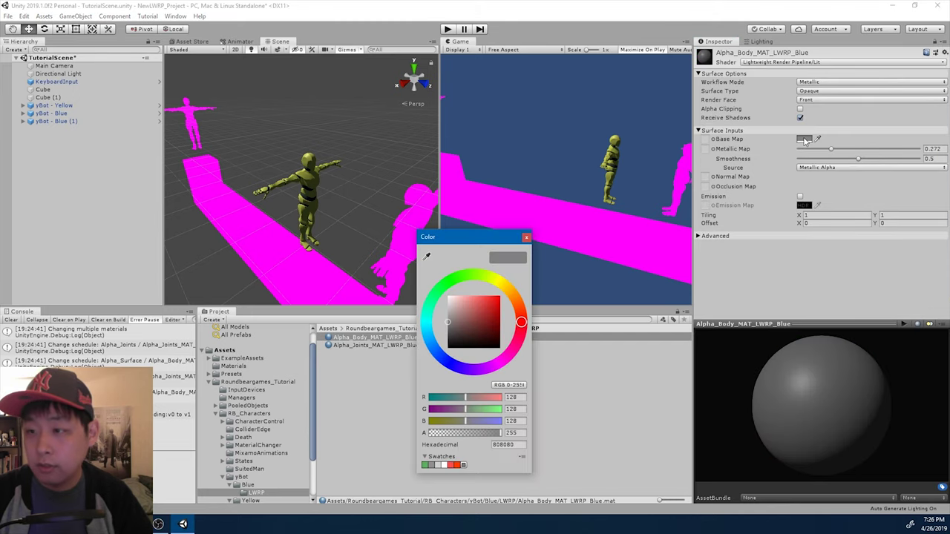
{"action": "left_click_drag", "start_coordinate": [469, 335], "coordinate": [492, 307]}
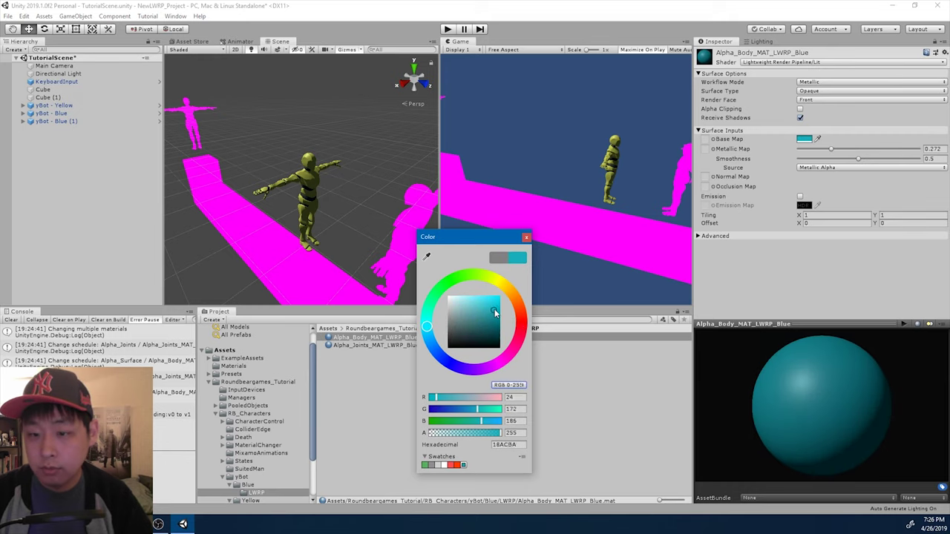
{"action": "left_click", "coordinate": [527, 238]}
- Set the shader of Alpha_Joints_MAT_LWRP_Blue to Lightweight Render Pipeline/Lit
{"action": "left_click", "coordinate": [407, 346]}
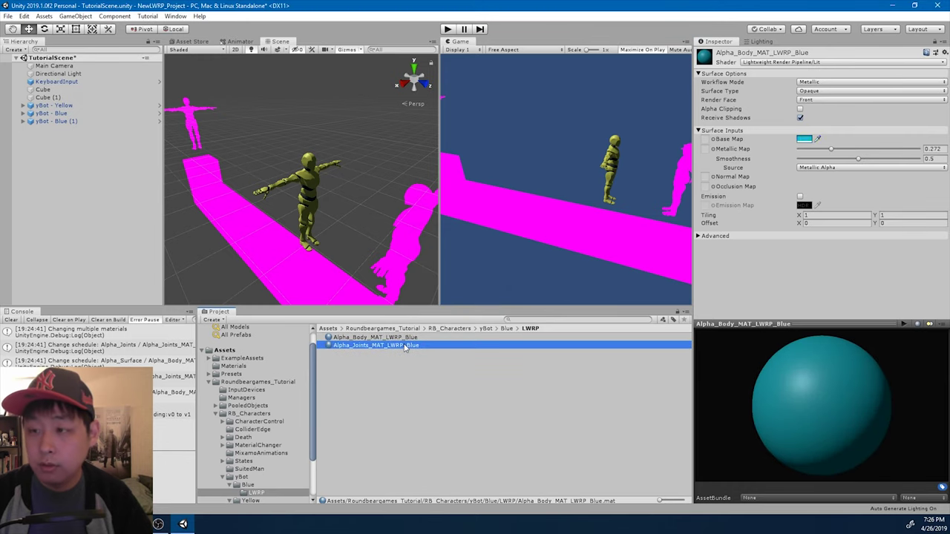
{"action": "left_click", "coordinate": [762, 64]}
{"action": "left_click", "coordinate": [771, 94]}
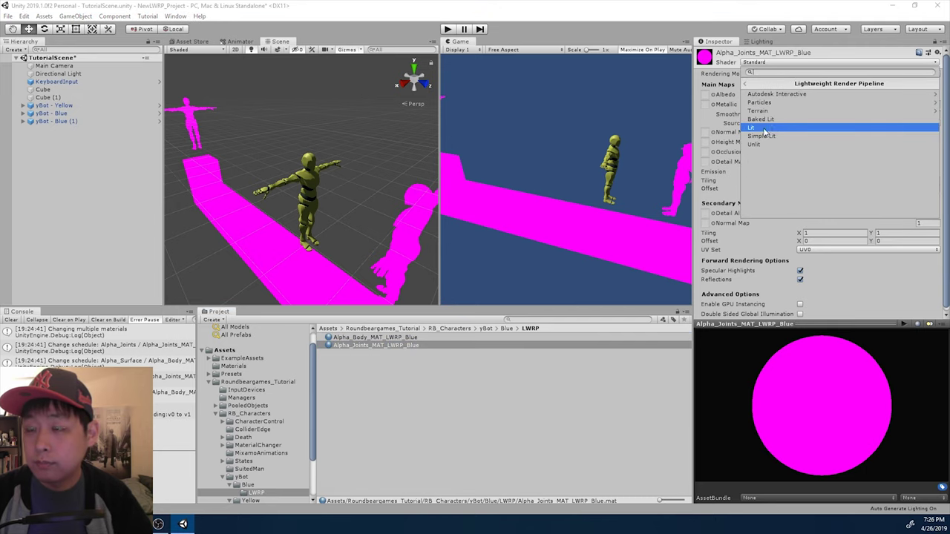
{"action": "left_click", "coordinate": [764, 129]}
- Assign the blue LWRP joints and body materials as replacements in yBot - Blue's Material Changer and switch the materials
{"action": "left_click", "coordinate": [81, 114]}
{"action": "scroll", "coordinate": [779, 267], "scroll_direction": "down", "scroll_amount": 3}
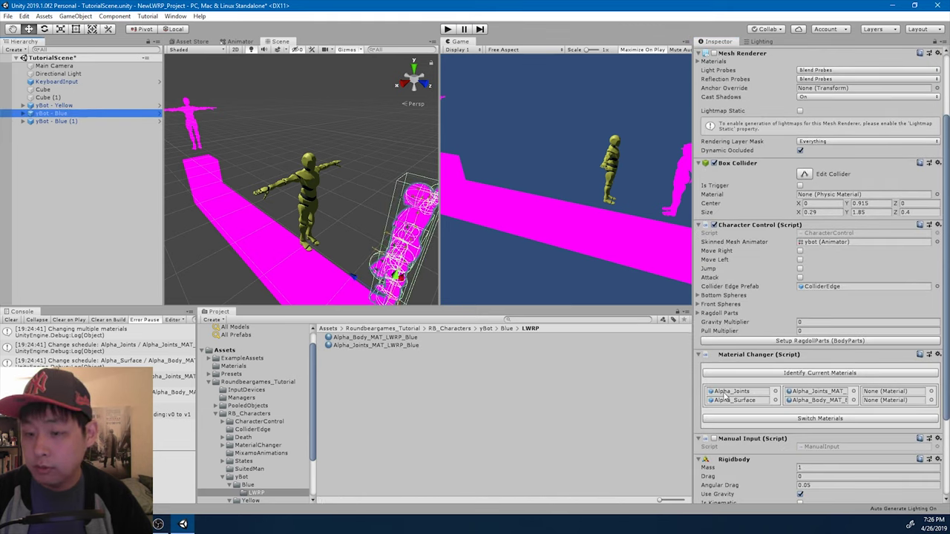
{"action": "left_click_drag", "start_coordinate": [406, 344], "coordinate": [885, 392]}
{"action": "left_click", "coordinate": [817, 420]}
- Apply all of yBot - Blue's overrides to its prefab
{"action": "left_click_drag", "start_coordinate": [340, 182], "coordinate": [457, 194], "text": "alt"}
{"action": "scroll", "coordinate": [783, 162], "scroll_direction": "up", "scroll_amount": 3}
{"action": "left_click", "coordinate": [901, 72]}
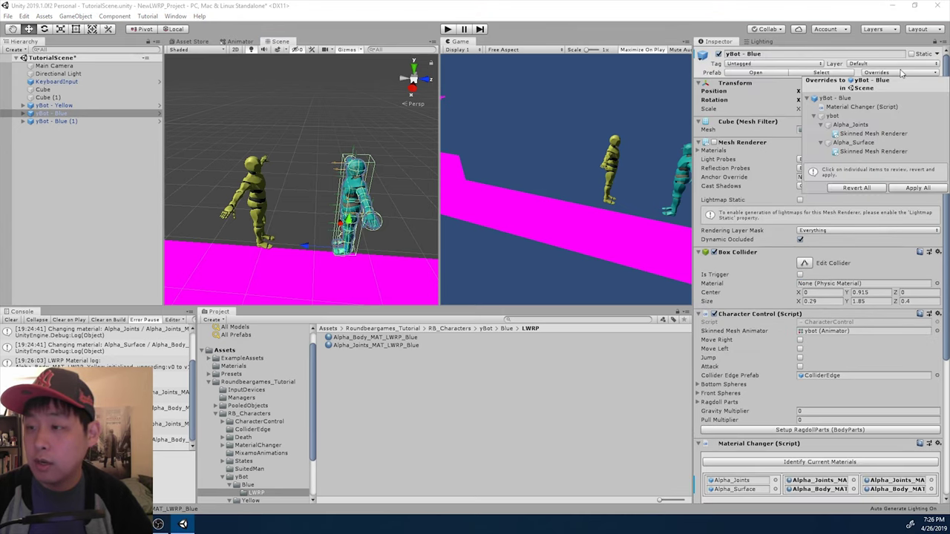
{"action": "left_click", "coordinate": [916, 189]}
{"action": "left_click_drag", "start_coordinate": [354, 185], "coordinate": [134, 119], "text": "alt"}
- Apply all of yBot - Yellow's overrides to its prefab
{"action": "left_click", "coordinate": [65, 106]}
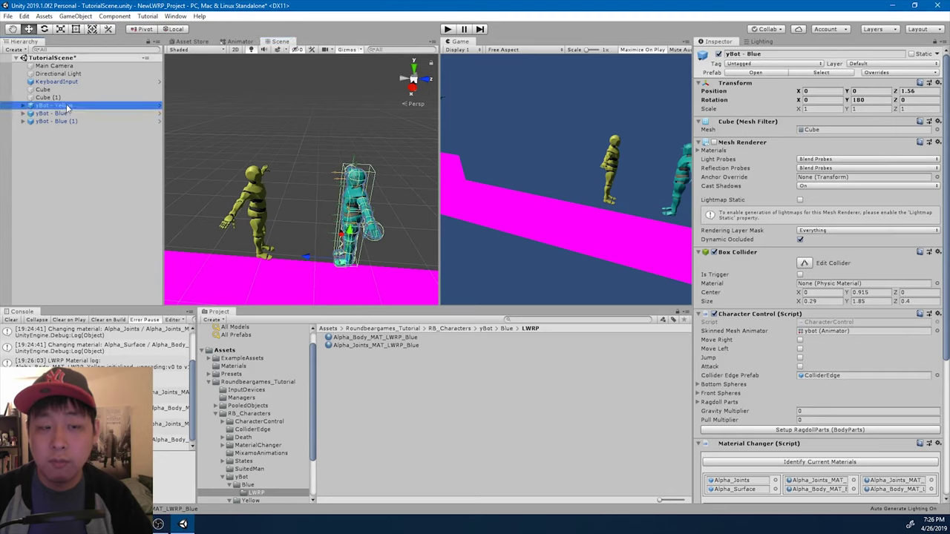
{"action": "scroll", "coordinate": [382, 149], "scroll_direction": "down", "scroll_amount": 4}
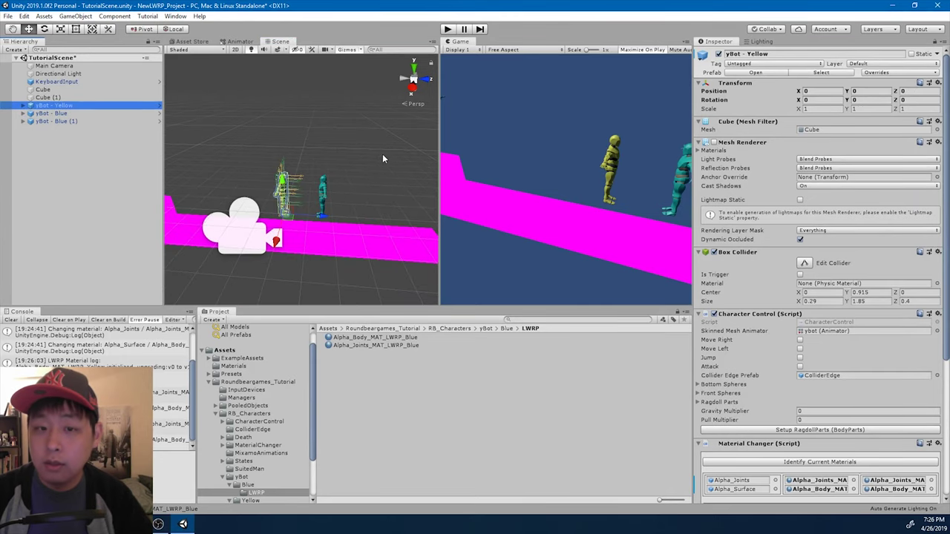
{"action": "middle_click_drag", "start_coordinate": [382, 155], "coordinate": [335, 165]}
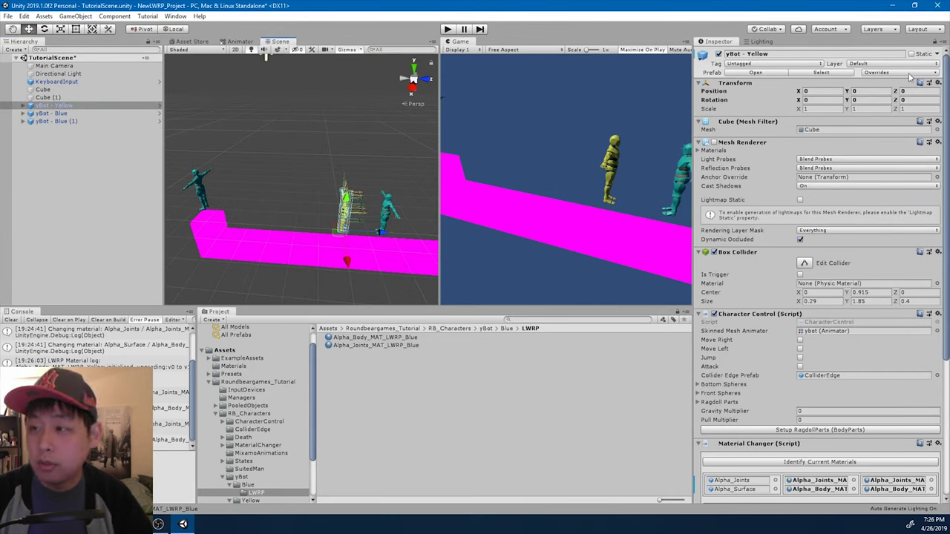
{"action": "left_click", "coordinate": [910, 74]}
{"action": "left_click", "coordinate": [919, 189]}
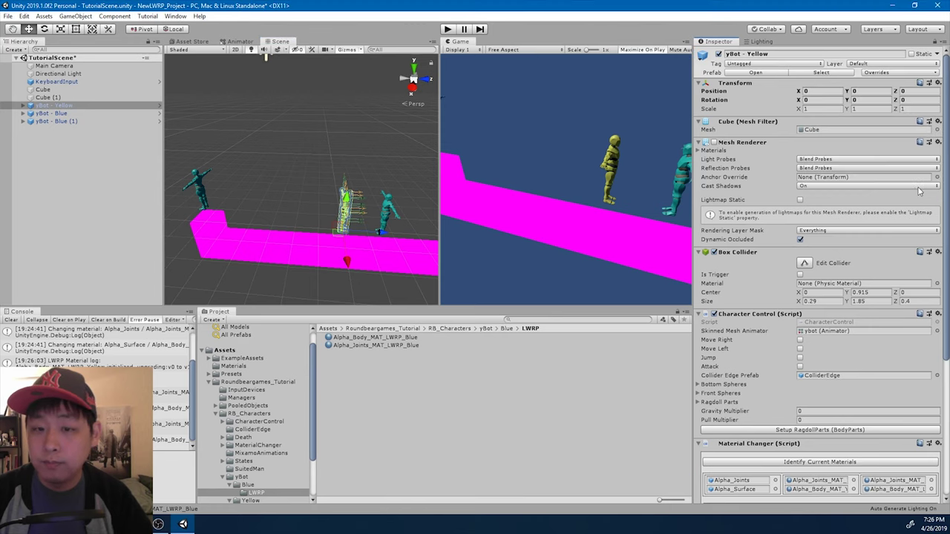
{"action": "left_click_drag", "start_coordinate": [373, 176], "coordinate": [334, 191], "text": "alt"}
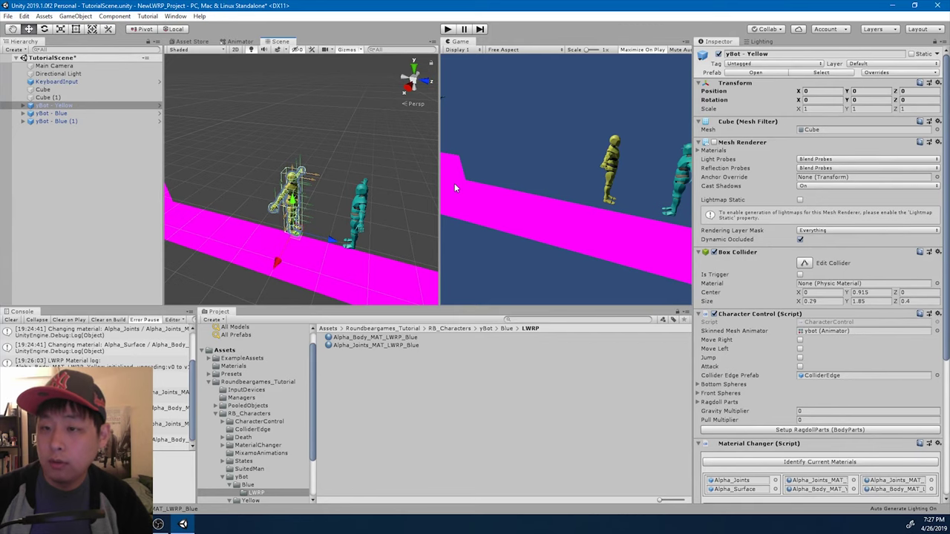
- Set the scene lighting's Skybox Material to Skybox_Mat
{"action": "left_click", "coordinate": [762, 42]}
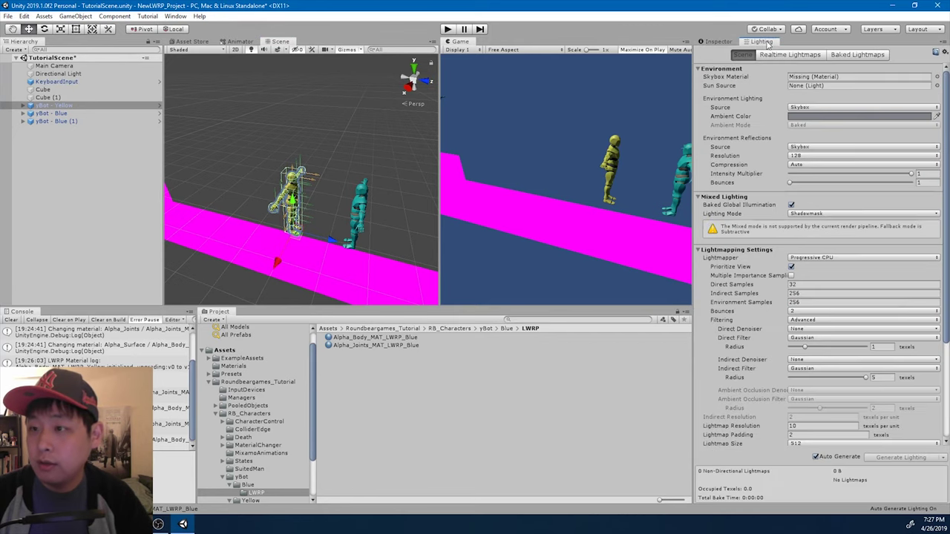
{"action": "left_click", "coordinate": [935, 77]}
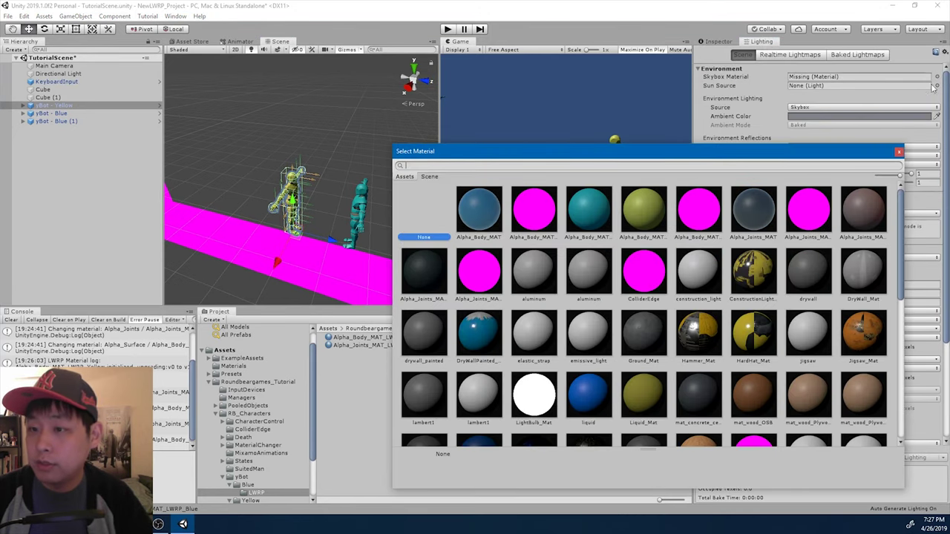
{"action": "type", "text": "sky"}
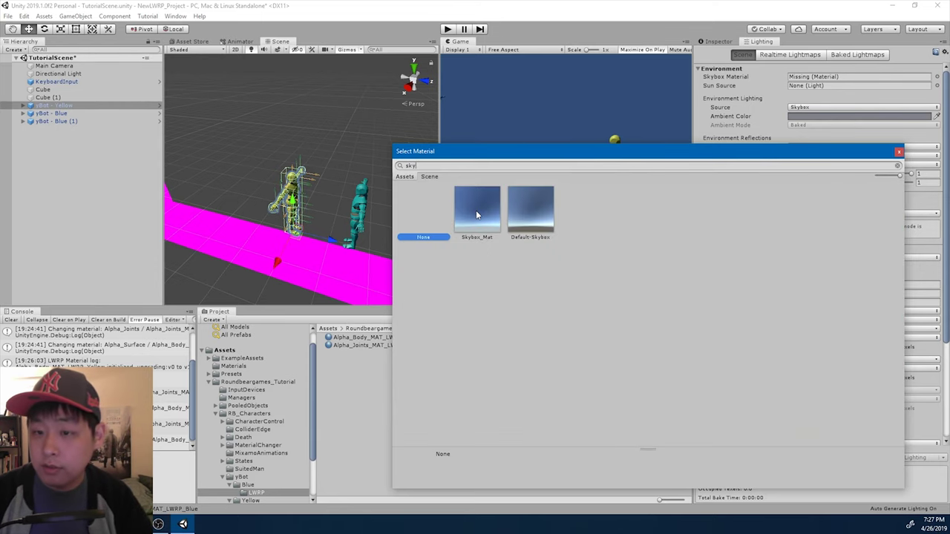
{"action": "double_click", "coordinate": [476, 210]}
- Set the Environment Lighting Intensity Multiplier to 1
{"action": "left_click_drag", "start_coordinate": [349, 178], "coordinate": [444, 179], "text": "alt"}
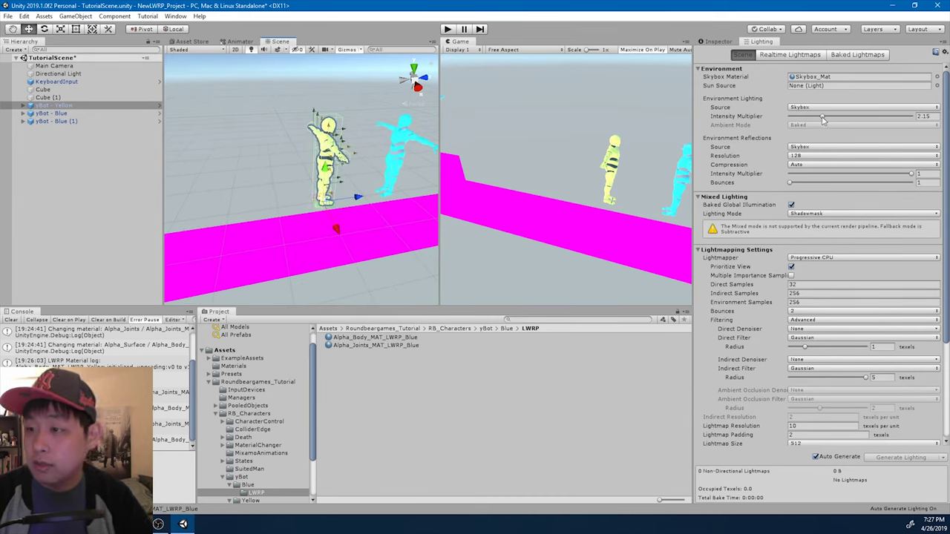
{"action": "left_click_drag", "start_coordinate": [822, 121], "coordinate": [805, 123]}
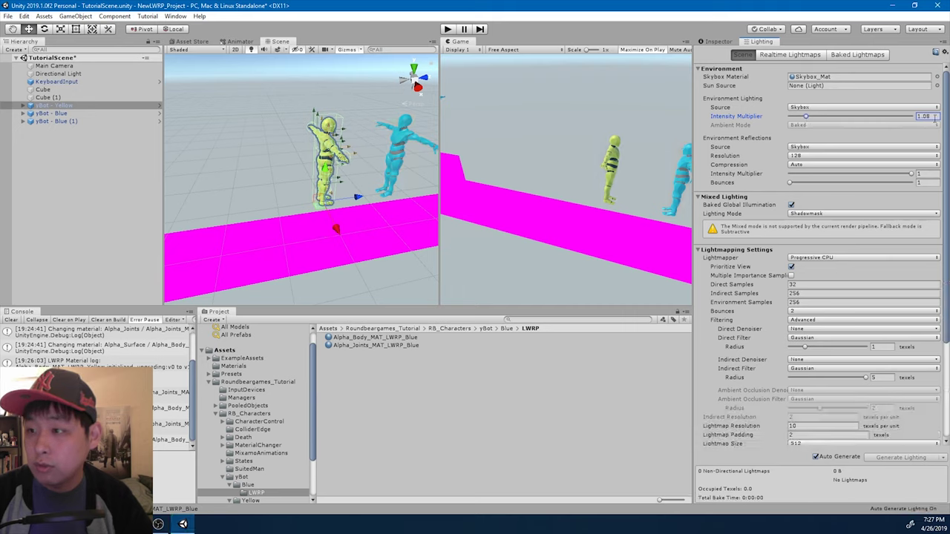
{"action": "type", "text": "1"}
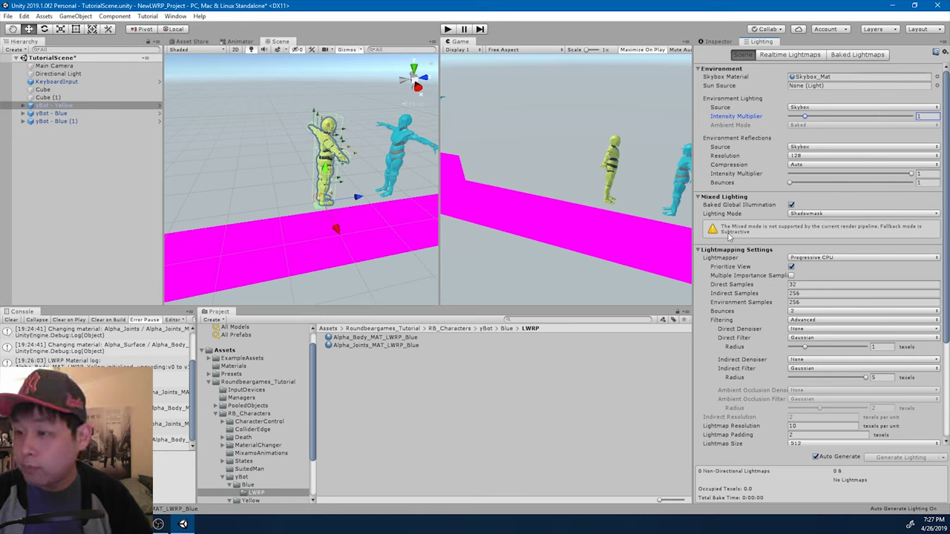
- Set the Mixed Lighting mode to Subtractive
{"action": "left_click", "coordinate": [848, 215]}
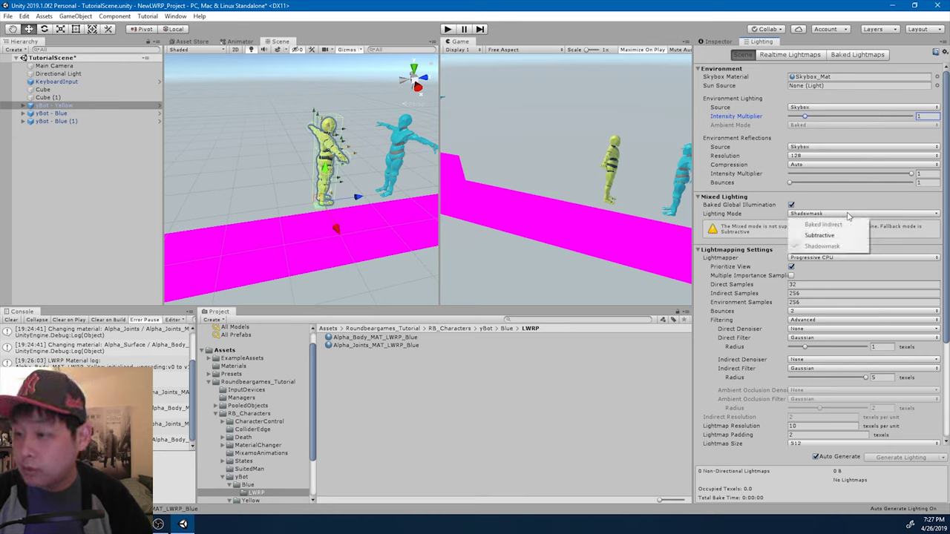
{"action": "left_click", "coordinate": [820, 235]}
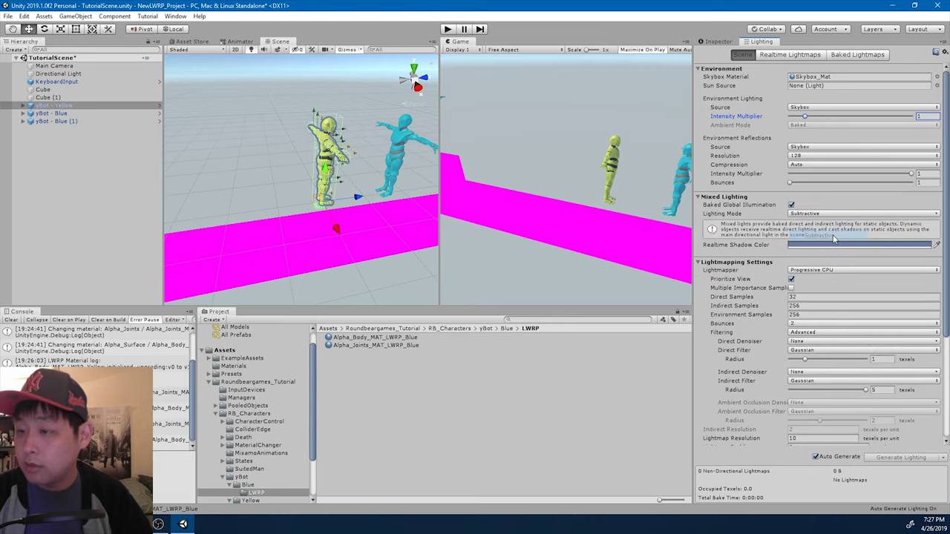
{"action": "left_click_drag", "start_coordinate": [319, 192], "coordinate": [299, 191], "text": "alt"}
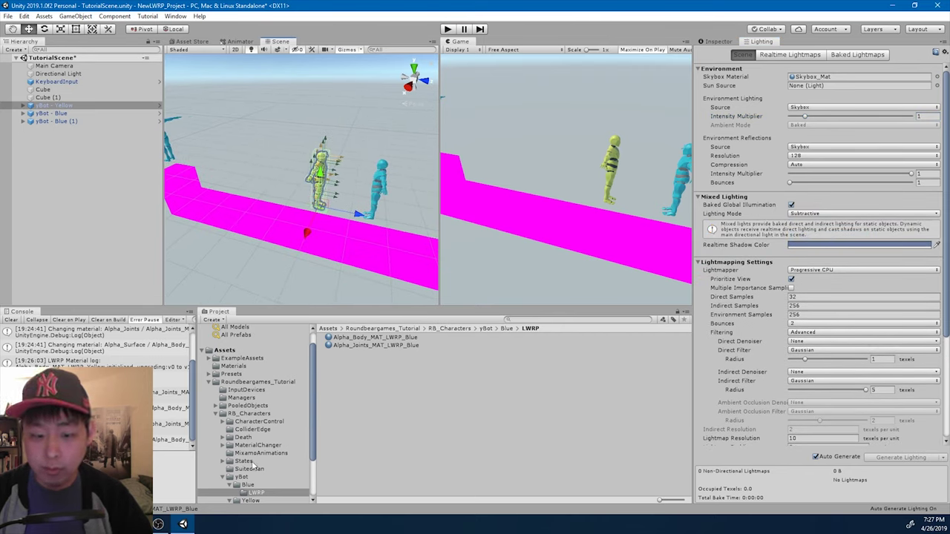
- Create a folder named RB_Environment inside Roundbeargames_Tutorial and open it
{"action": "left_click", "coordinate": [258, 383]}
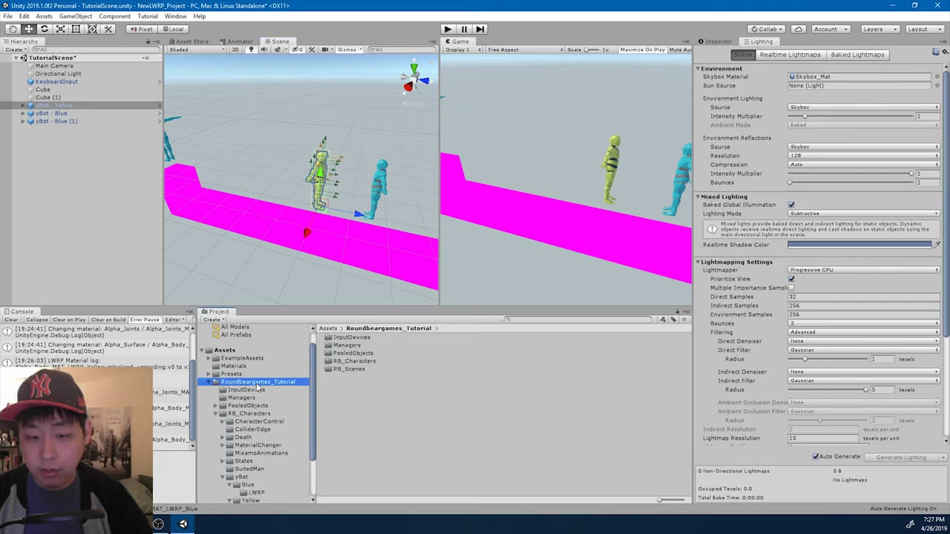
{"action": "left_click", "coordinate": [221, 414]}
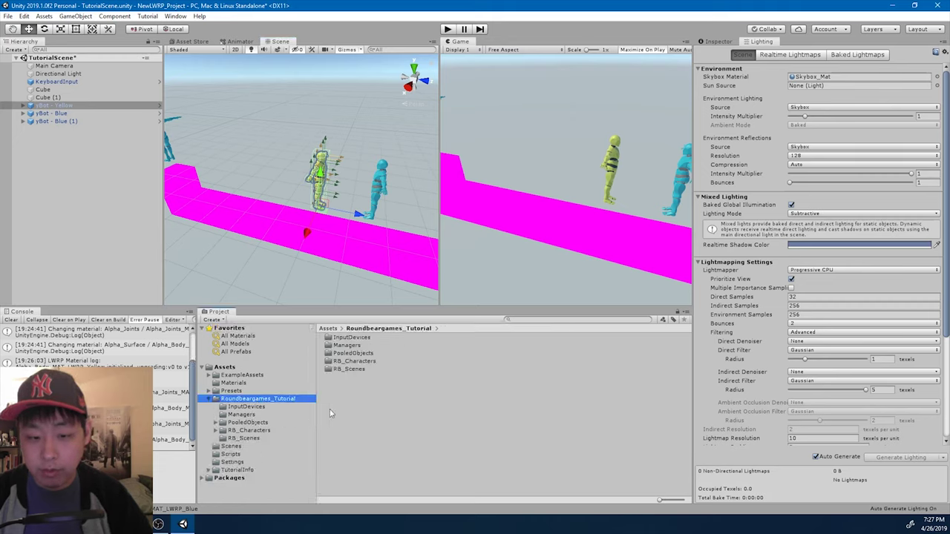
{"action": "right_click", "coordinate": [369, 407]}
{"action": "mouse_move", "coordinate": [445, 167]}
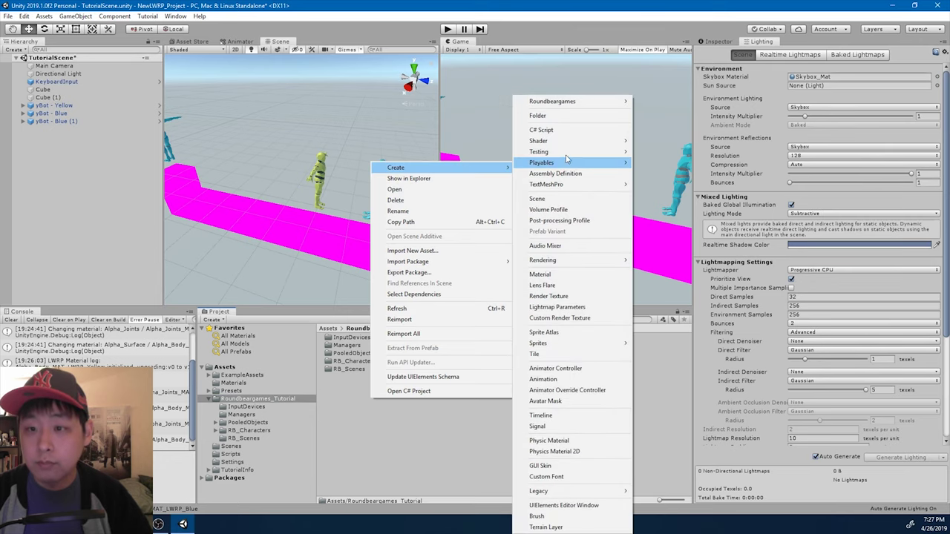
{"action": "left_click", "coordinate": [568, 117]}
{"action": "type", "text": "RB_"}
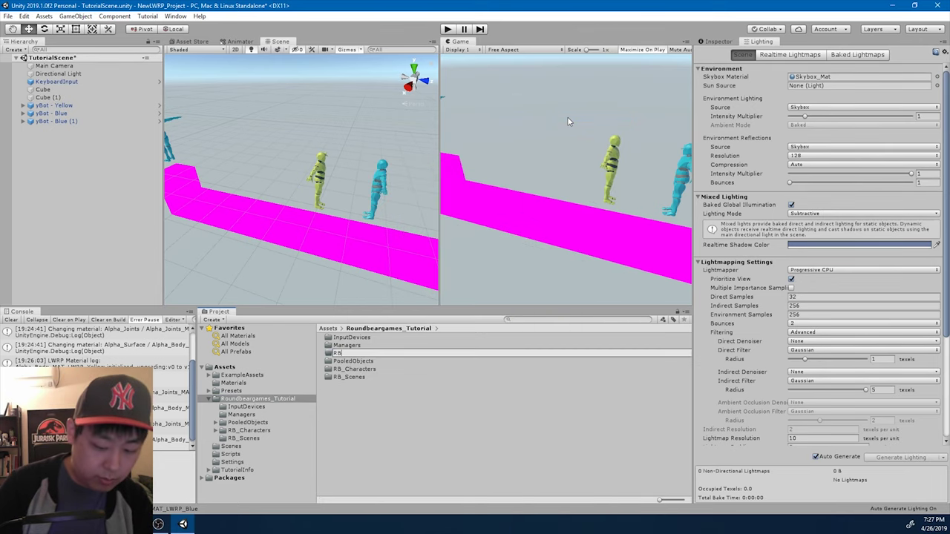
{"action": "type", "text": "Environment"}
{"action": "key", "text": "Return"}
{"action": "key", "text": "Return"}
- Create a new material named TempGround in the RB_Environment folder
{"action": "right_click", "coordinate": [394, 393]}
{"action": "mouse_move", "coordinate": [480, 156]}
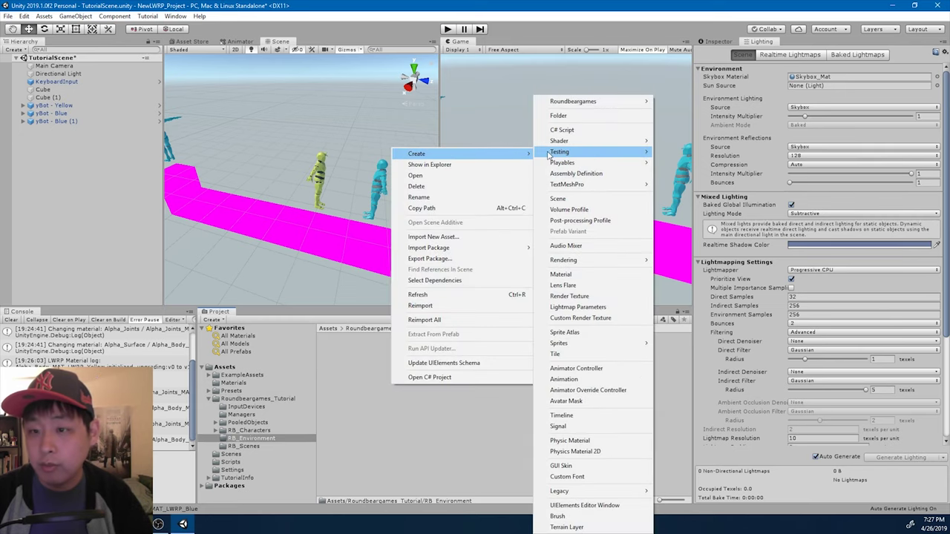
{"action": "left_click", "coordinate": [601, 279]}
{"action": "type", "text": "TempGround"}
{"action": "key", "text": "Return"}
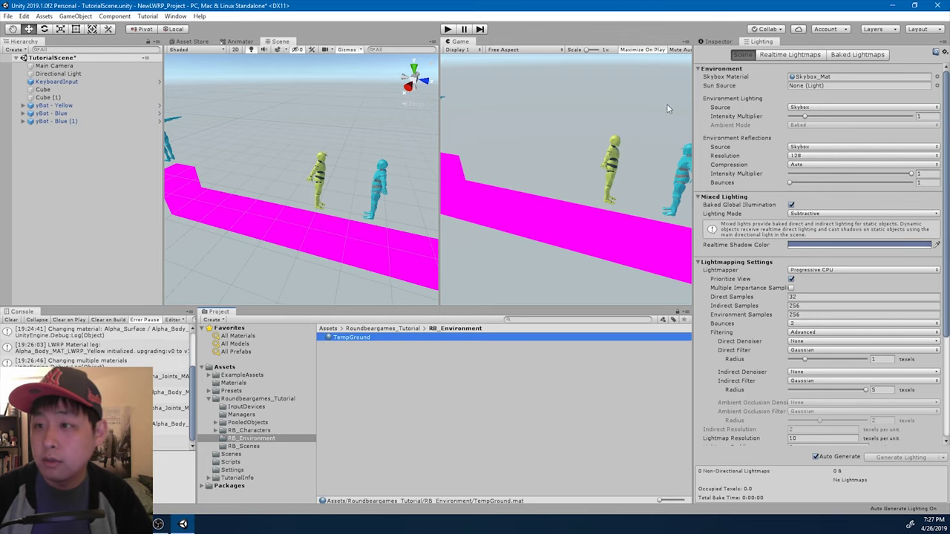
- Apply the TempGround material to both pink ground cubes in the scene
{"action": "left_click", "coordinate": [714, 42]}
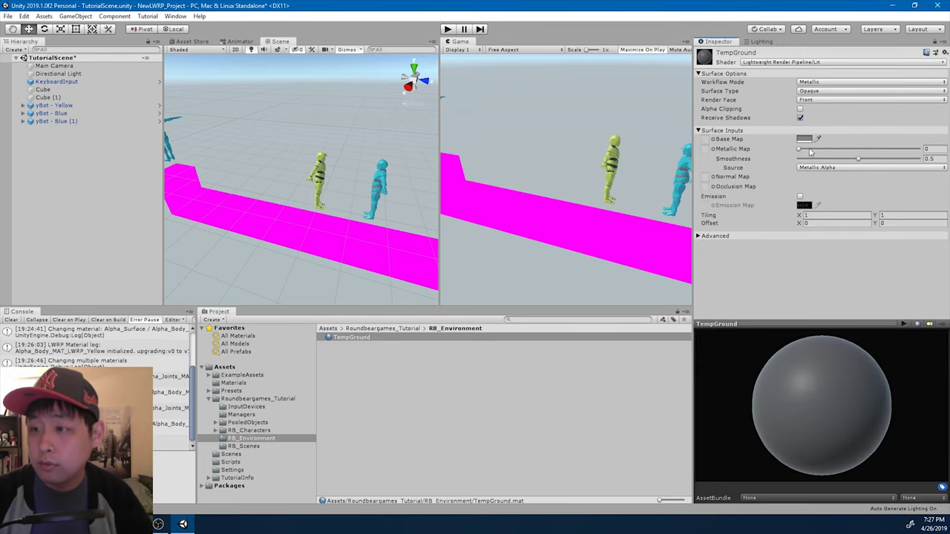
{"action": "left_click_drag", "start_coordinate": [323, 255], "coordinate": [327, 248]}
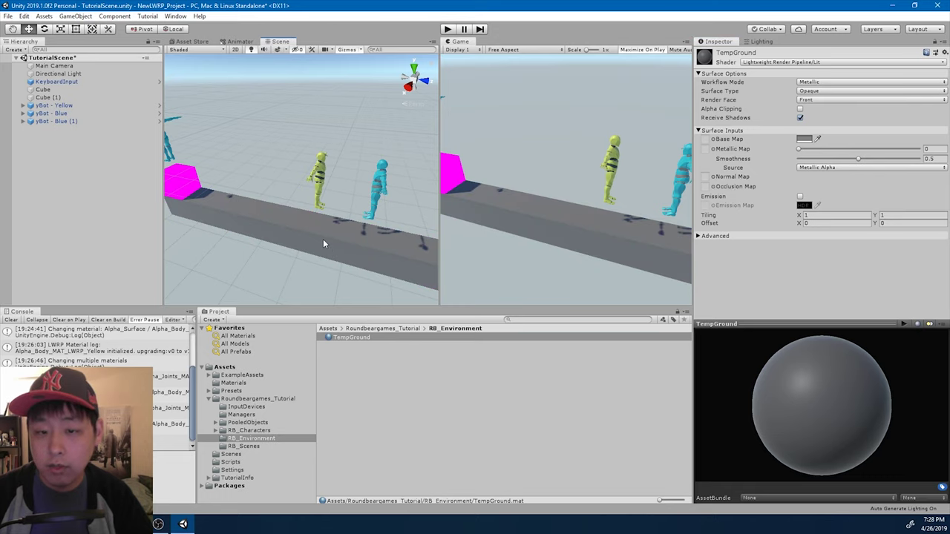
{"action": "left_click_drag", "start_coordinate": [355, 341], "coordinate": [334, 213]}
- Set TempGround's Base Map colour to dark grey 555555 and its Smoothness to about 0.286
{"action": "left_click", "coordinate": [804, 139]}
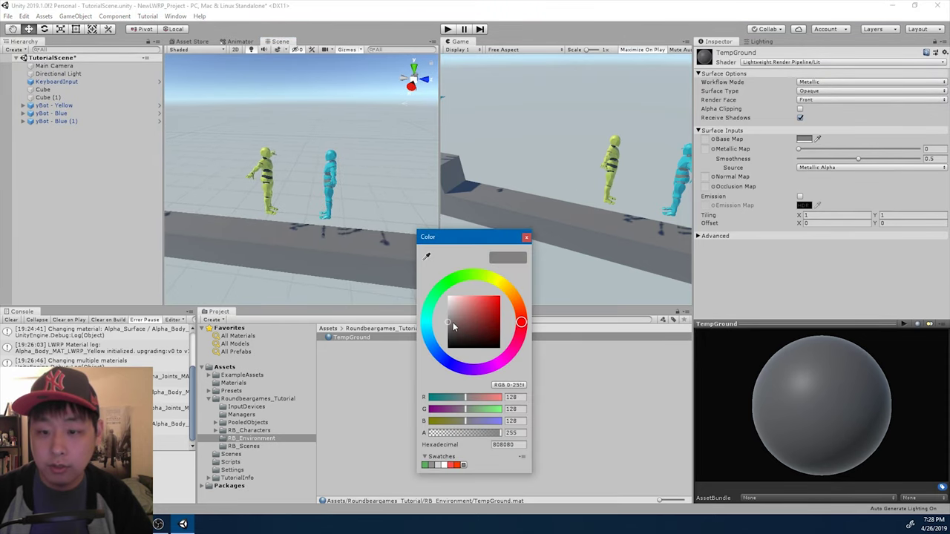
{"action": "left_click_drag", "start_coordinate": [453, 322], "coordinate": [443, 332]}
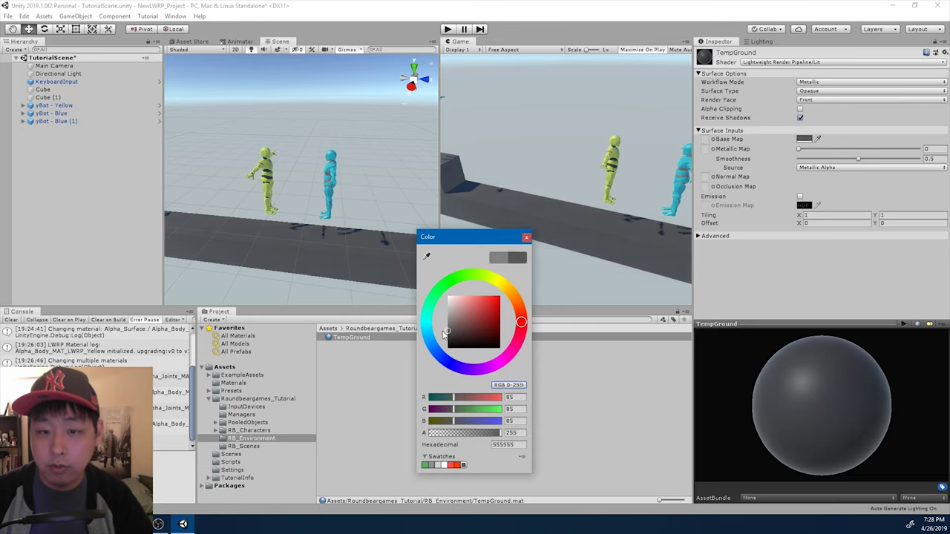
{"action": "left_click", "coordinate": [527, 238]}
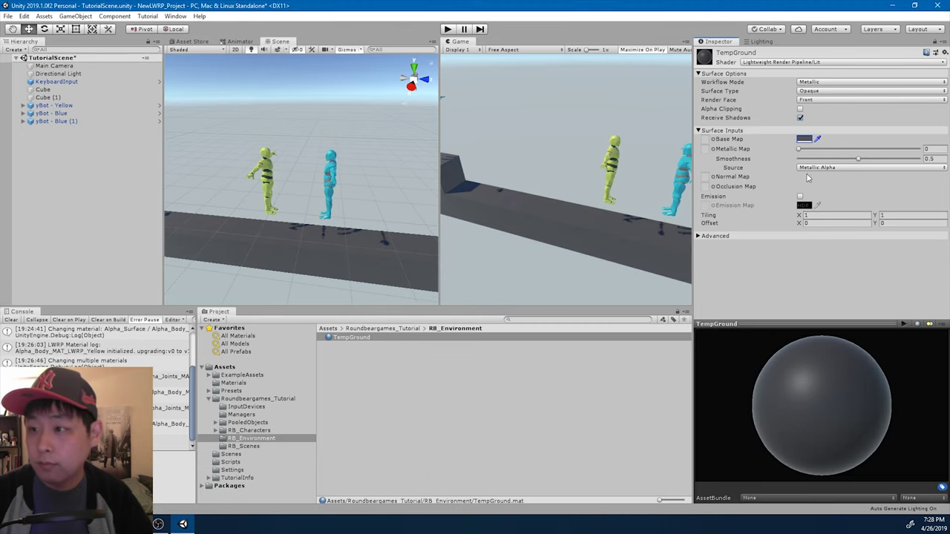
{"action": "left_click_drag", "start_coordinate": [859, 161], "coordinate": [832, 163]}
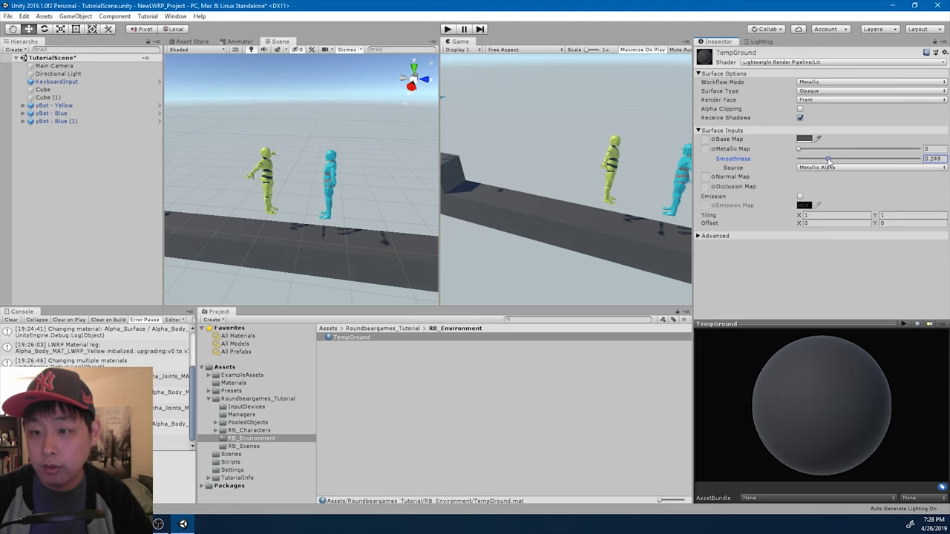
- Clear the console messages and deselect the TempGround material
{"action": "left_click_drag", "start_coordinate": [315, 197], "coordinate": [273, 243], "text": "alt"}
{"action": "left_click", "coordinate": [12, 320]}
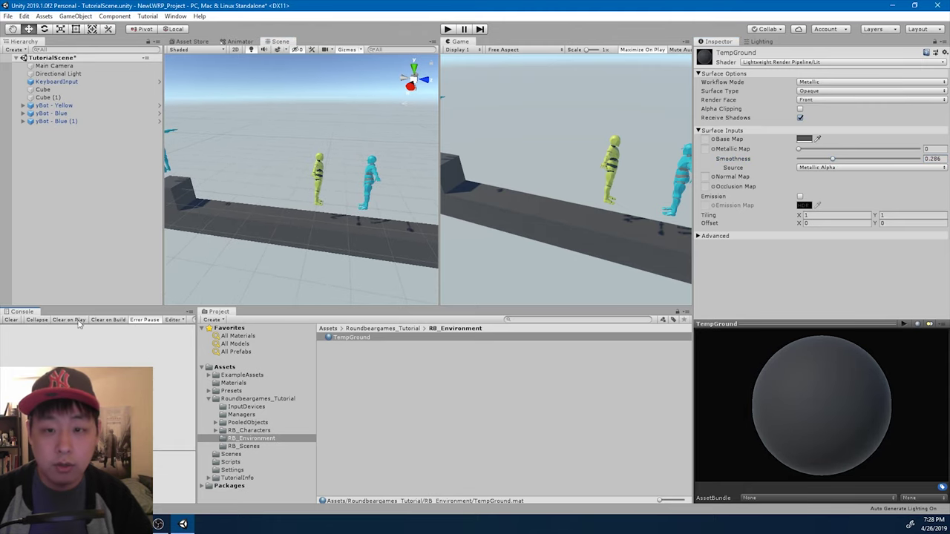
{"action": "left_click", "coordinate": [46, 204]}
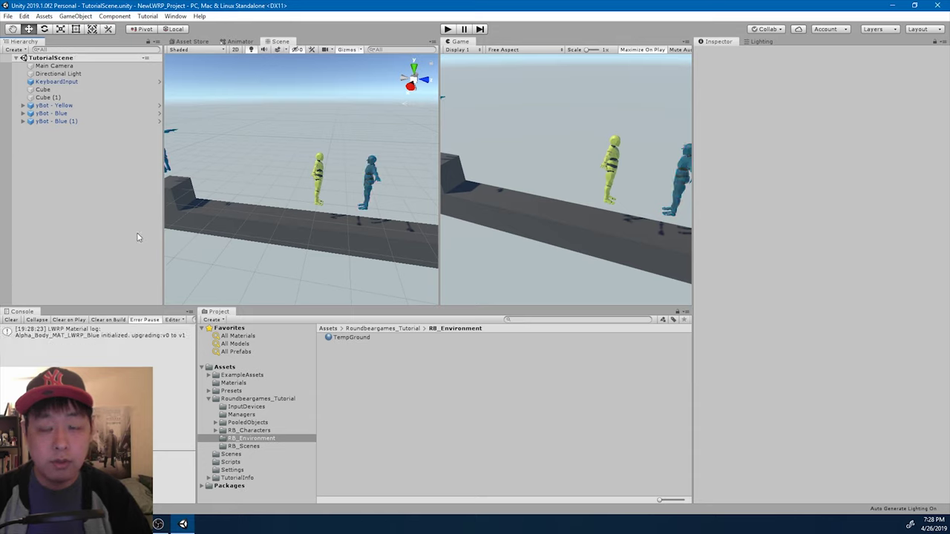
- Narrow the object list, frame the platform and characters from the side, and align the Main Camera with that scene view
{"action": "left_click_drag", "start_coordinate": [163, 238], "coordinate": [117, 238]}
{"action": "left_click_drag", "start_coordinate": [378, 208], "coordinate": [435, 164], "text": "alt"}
{"action": "left_click", "coordinate": [52, 65]}
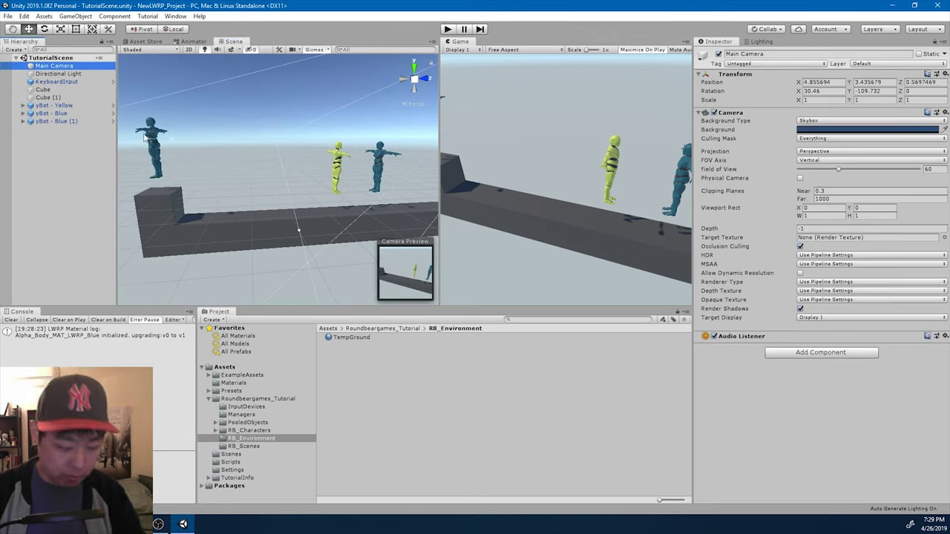
{"action": "key", "text": "ctrl+shift+f"}
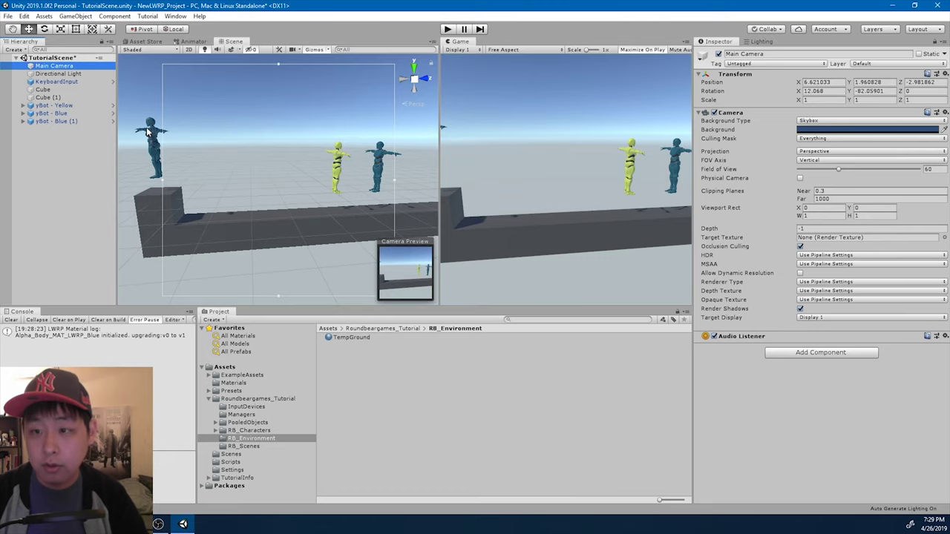
- Play-test the scene from the new camera angle and stop the game
{"action": "left_click", "coordinate": [452, 29]}
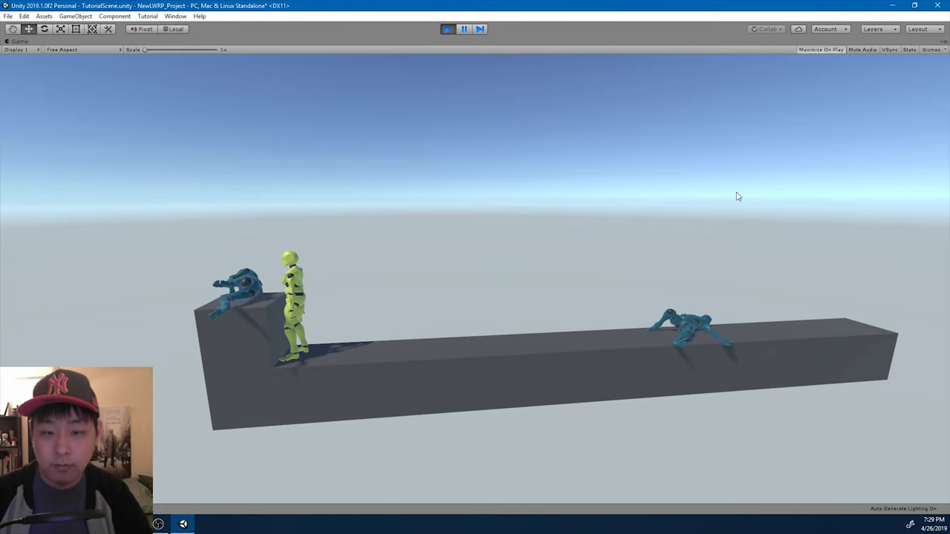
{"action": "left_click", "coordinate": [446, 30]}
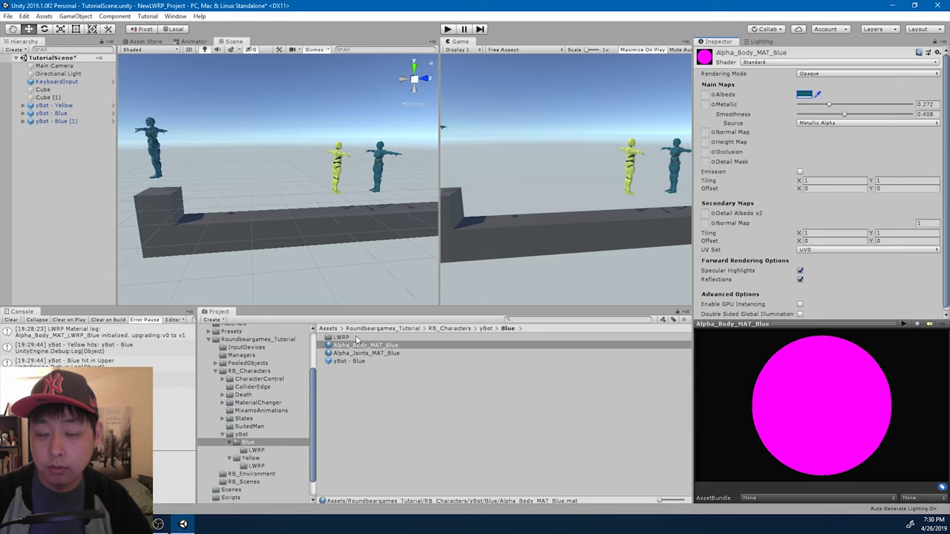
- Brighten the Base Map colour of Alpha_Body_MAT_LWRP_Blue to a light blue and set its Smoothness to about 0.346
{"action": "double_click", "coordinate": [343, 337]}
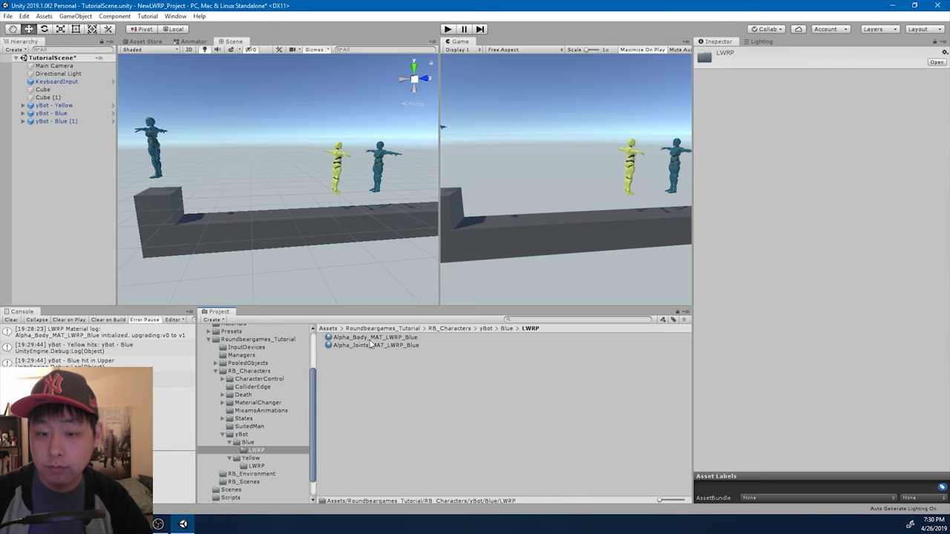
{"action": "left_click", "coordinate": [356, 338]}
{"action": "left_click", "coordinate": [804, 140]}
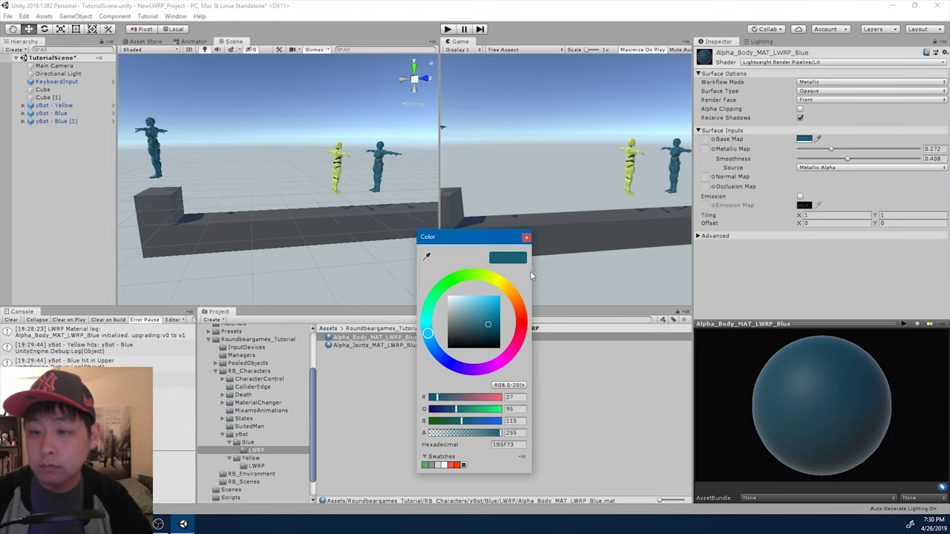
{"action": "left_click_drag", "start_coordinate": [491, 294], "coordinate": [480, 311]}
{"action": "left_click_drag", "start_coordinate": [846, 160], "coordinate": [835, 161]}
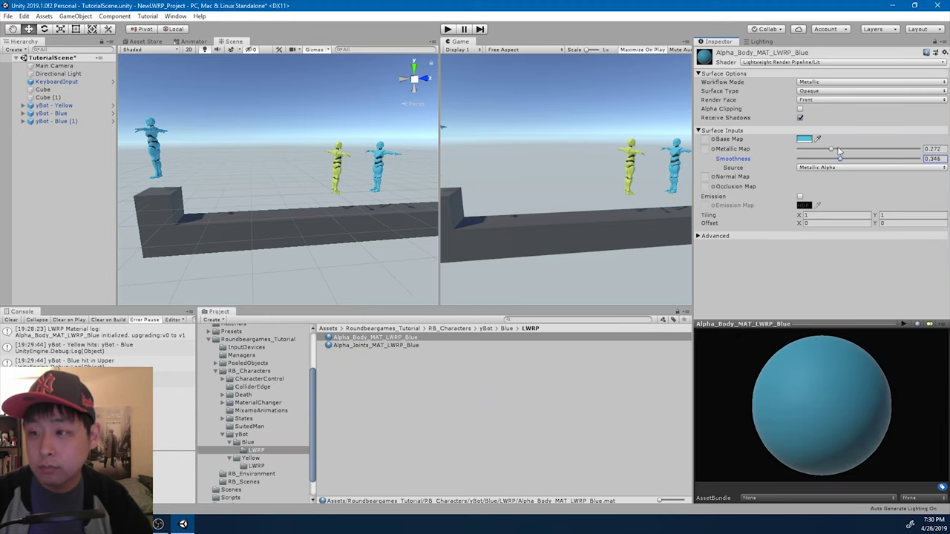
- Set the Metallic value of Alpha_Joints_MAT_LWRP_Blue to about 0.149 and its Smoothness to about 0.422
{"action": "left_click", "coordinate": [414, 346]}
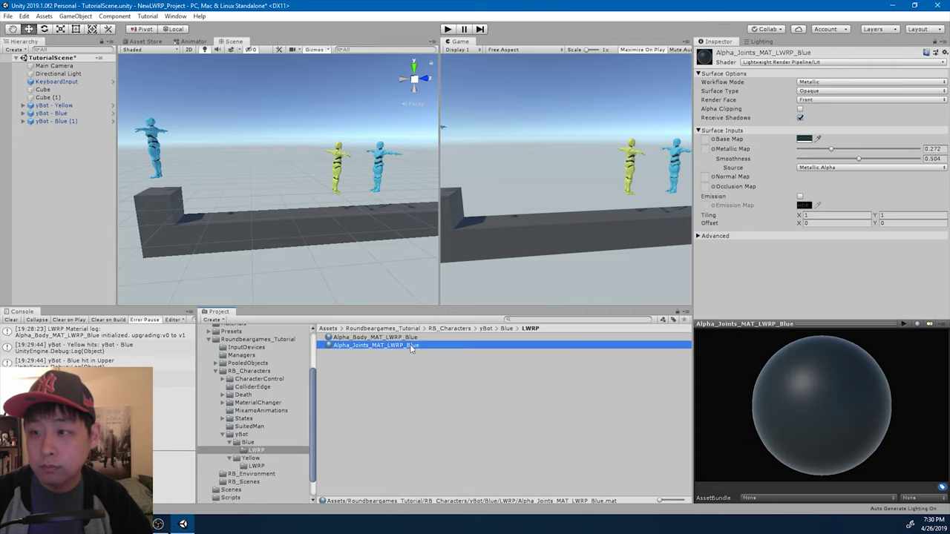
{"action": "left_click_drag", "start_coordinate": [830, 149], "coordinate": [816, 149]}
{"action": "left_click_drag", "start_coordinate": [858, 159], "coordinate": [848, 162]}
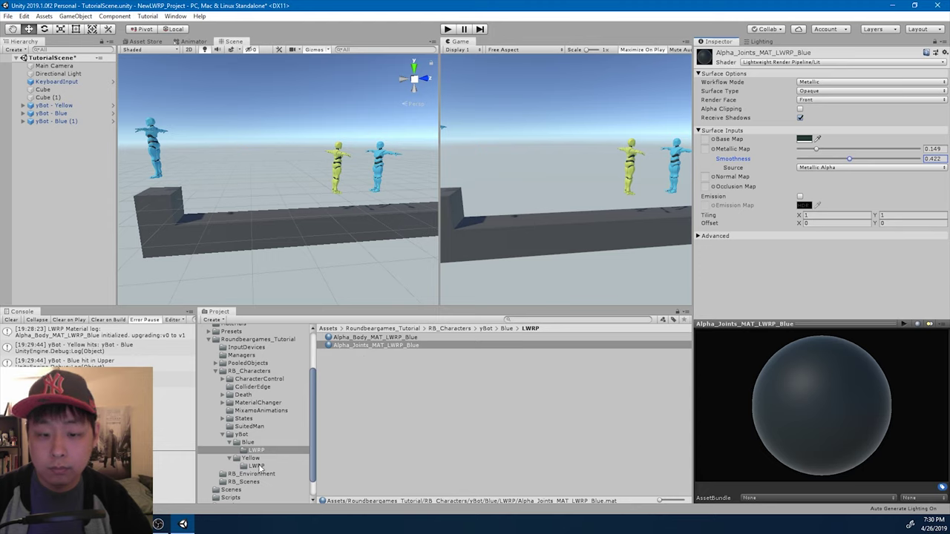
- Slightly lower the Metallic value of Alpha_Body_MAT_LWRP_Yellow and set the Smoothness of Alpha_Joints_MAT_LWRP_Yellow to about 0.448
{"action": "left_click", "coordinate": [256, 466]}
{"action": "left_click", "coordinate": [454, 339]}
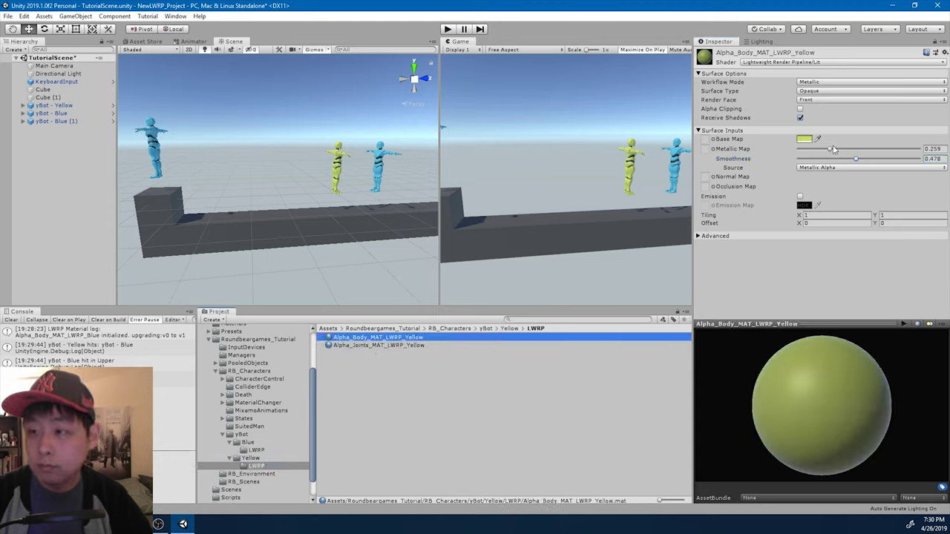
{"action": "mouse_move", "coordinate": [833, 149]}
{"action": "left_mouse_down"}
{"action": "mouse_move", "coordinate": [875, 162]}
{"action": "mouse_move", "coordinate": [823, 150]}
{"action": "left_mouse_up"}
{"action": "left_click", "coordinate": [451, 346]}
{"action": "left_click_drag", "start_coordinate": [847, 159], "coordinate": [854, 162]}
- Play-test the scene with the adjusted blue and yellow character materials
{"action": "left_click", "coordinate": [448, 29]}
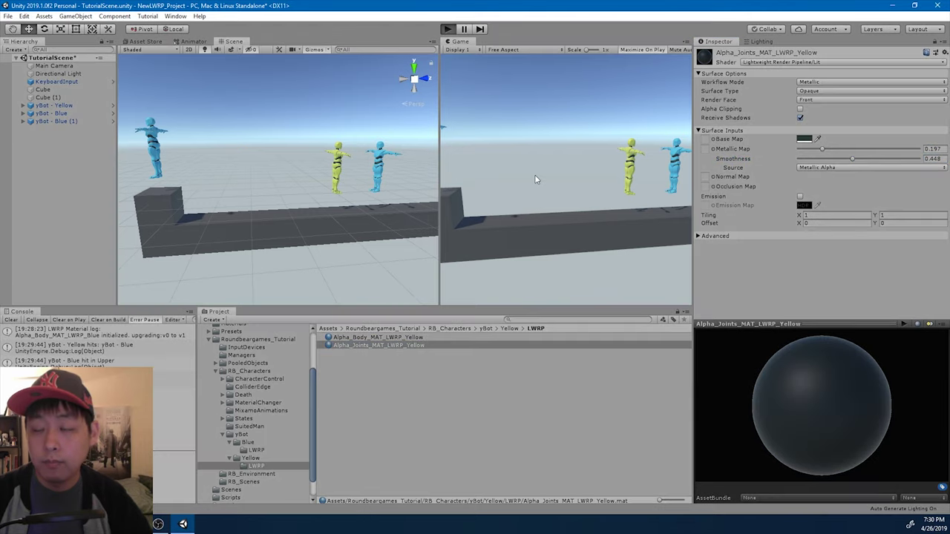